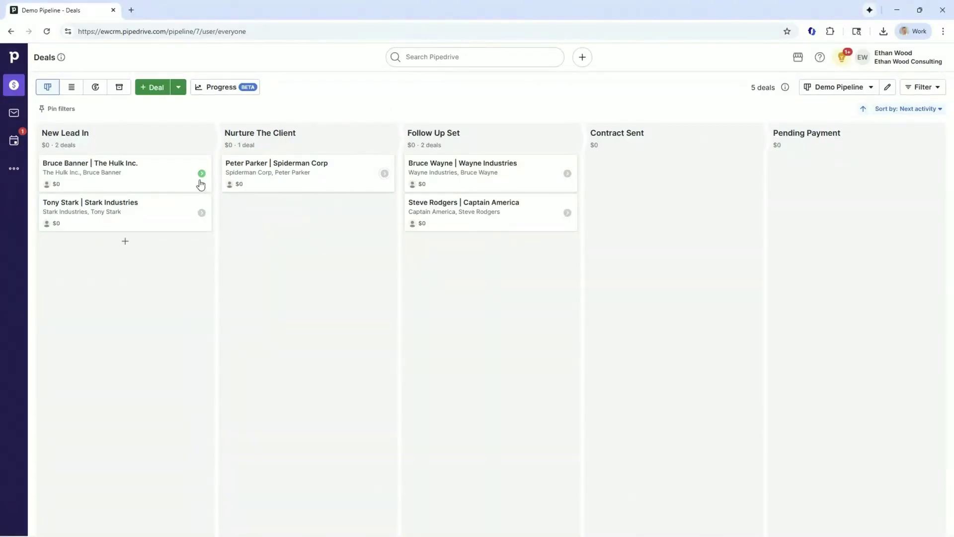
Move the Bruce Banner deal into Nurture The Client, then back into New Lead In
{"action": "left_click_drag", "start_coordinate": [176, 164], "coordinate": [149, 159]}
{"action": "left_click_drag", "start_coordinate": [38, 132], "coordinate": [97, 137]}
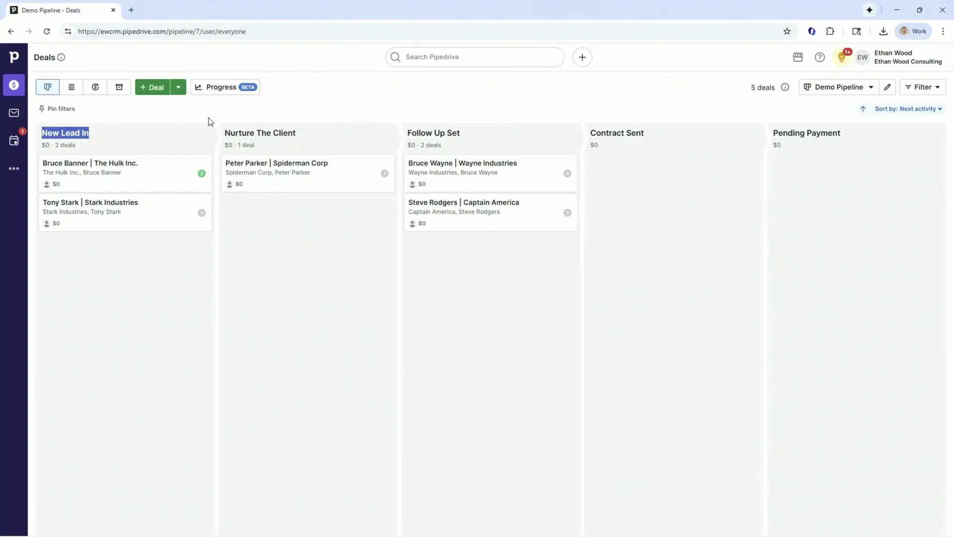
{"action": "left_click", "coordinate": [162, 119]}
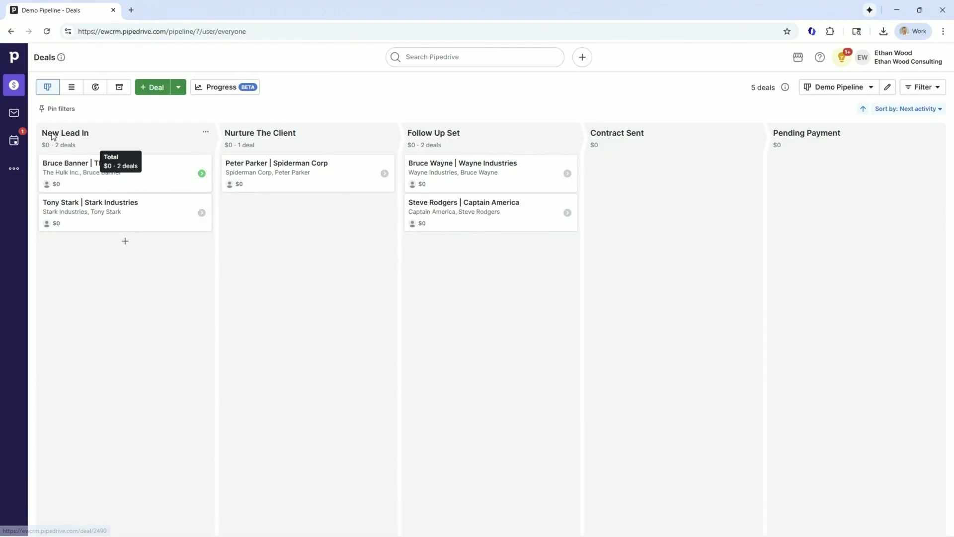
{"action": "left_click_drag", "start_coordinate": [42, 134], "coordinate": [91, 134]}
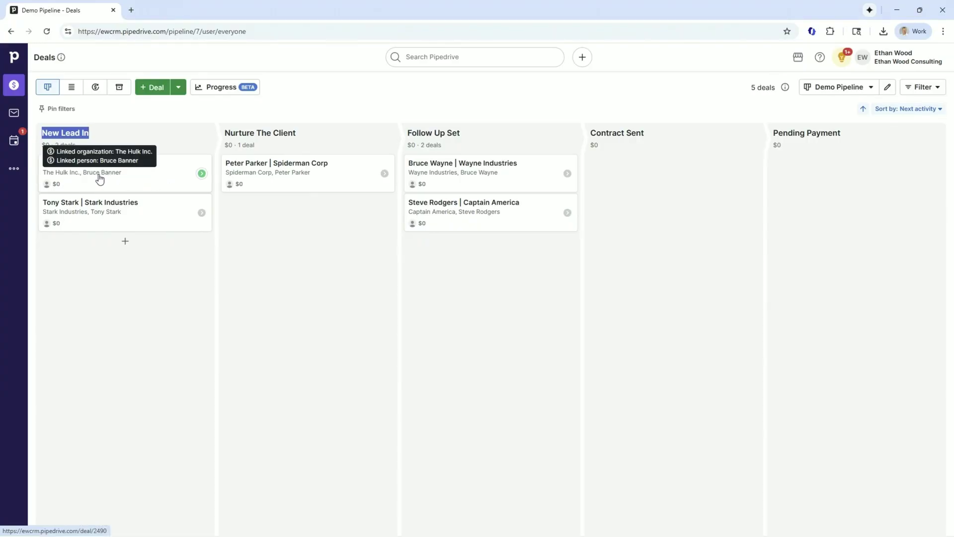
{"action": "left_click_drag", "start_coordinate": [169, 174], "coordinate": [352, 251]}
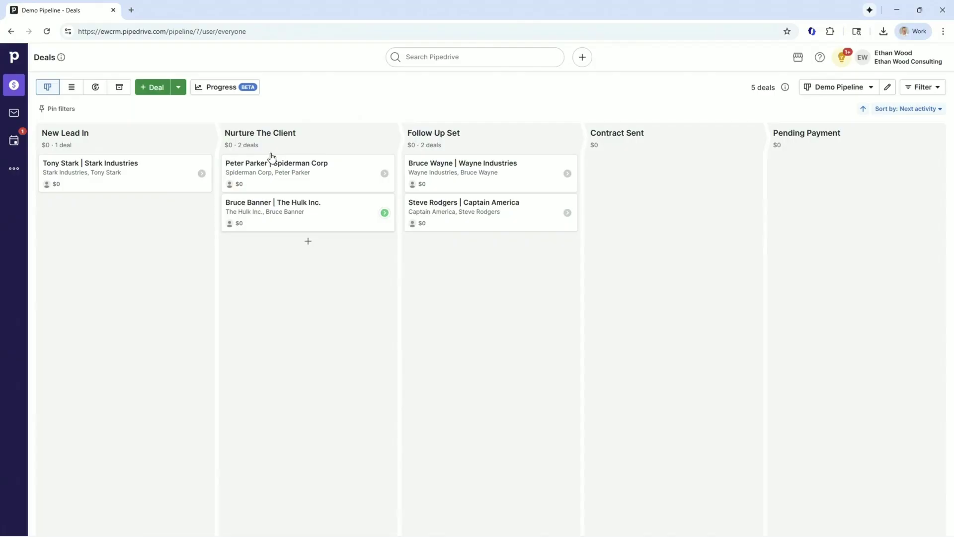
{"action": "left_click_drag", "start_coordinate": [223, 132], "coordinate": [296, 131]}
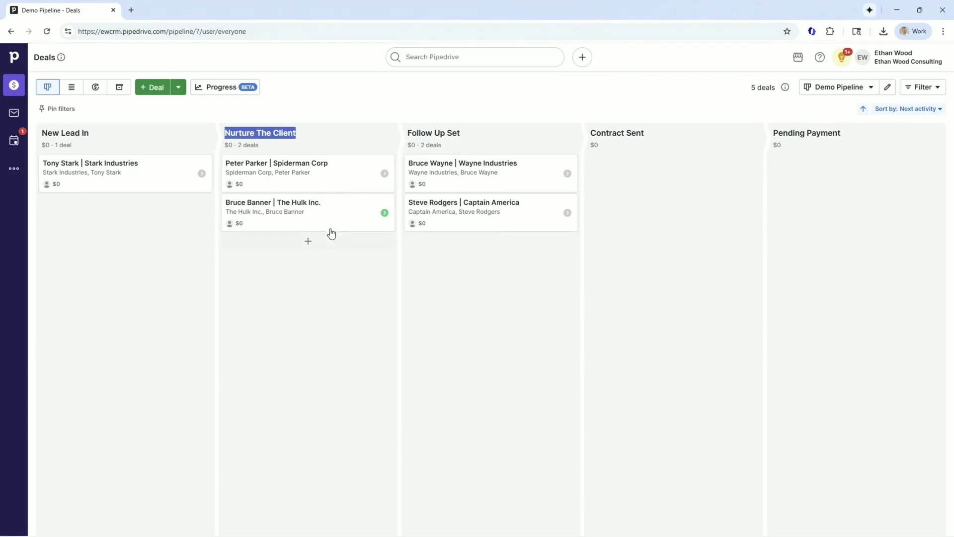
{"action": "left_click_drag", "start_coordinate": [345, 194], "coordinate": [110, 190]}
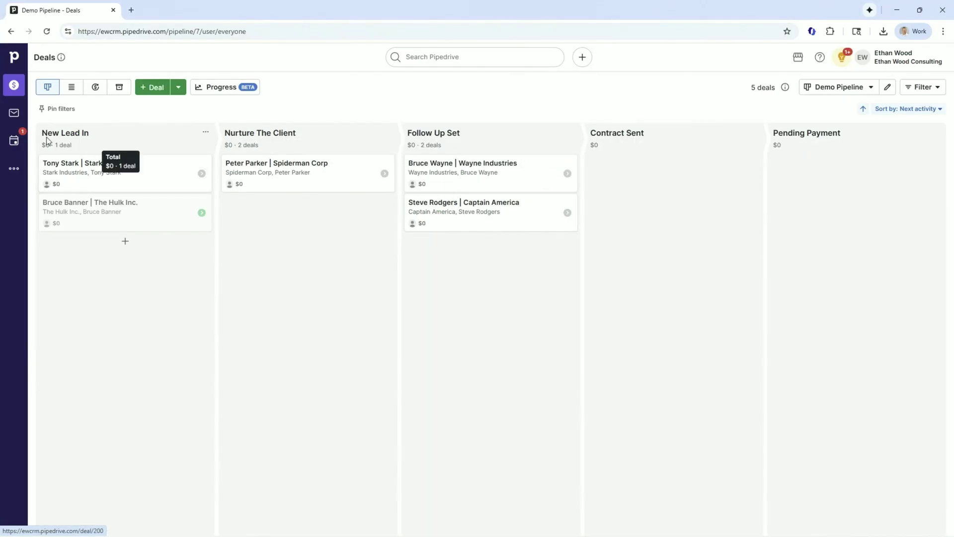
Highlight text across the board's stage headers and clear the stray selection
{"action": "left_click_drag", "start_coordinate": [46, 132], "coordinate": [110, 136]}
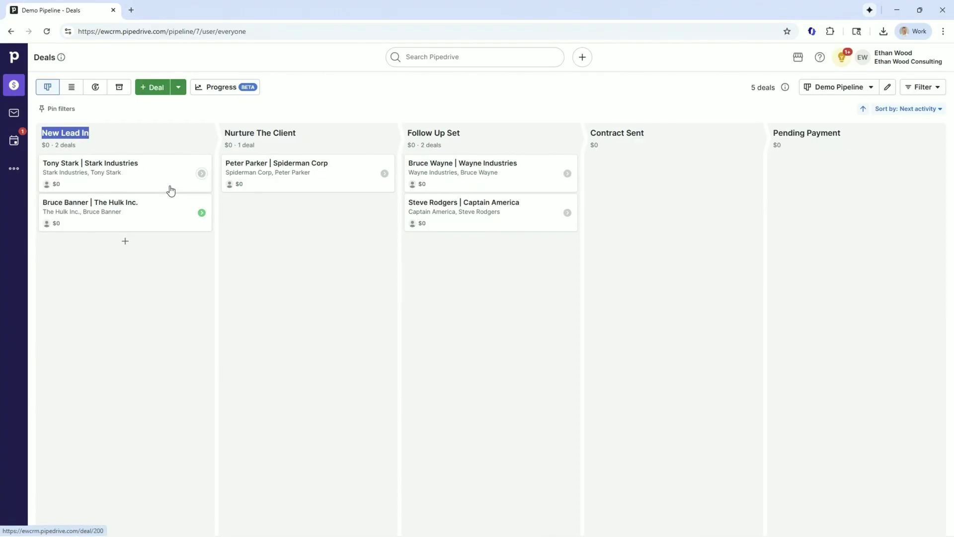
{"action": "left_click", "coordinate": [591, 136]}
{"action": "left_click_drag", "start_coordinate": [590, 137], "coordinate": [649, 131]}
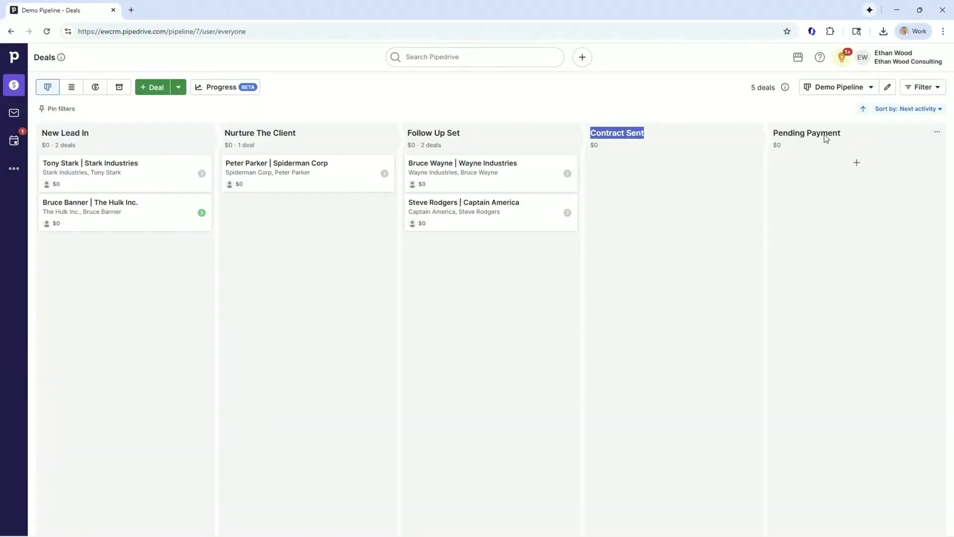
{"action": "left_click_drag", "start_coordinate": [847, 132], "coordinate": [776, 136]}
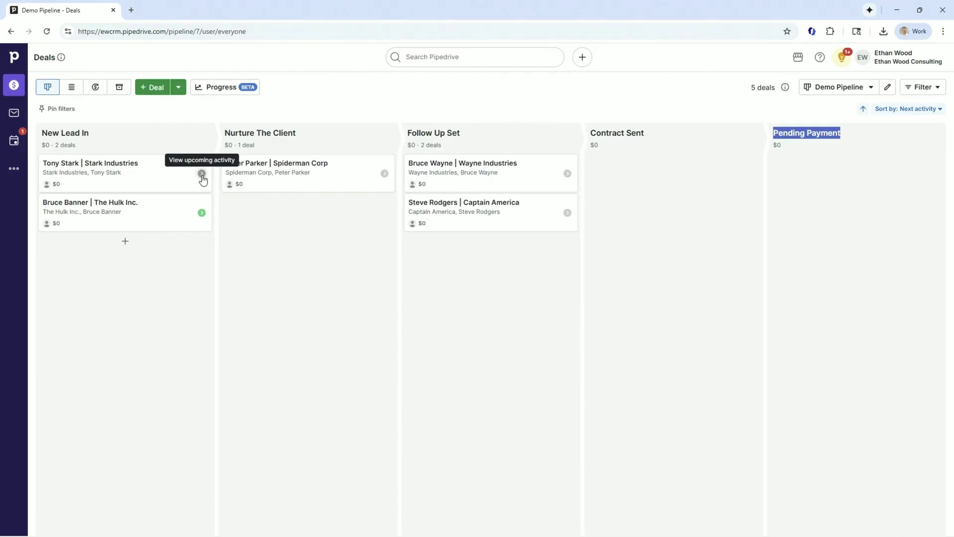
{"action": "left_click_drag", "start_coordinate": [42, 133], "coordinate": [90, 133]}
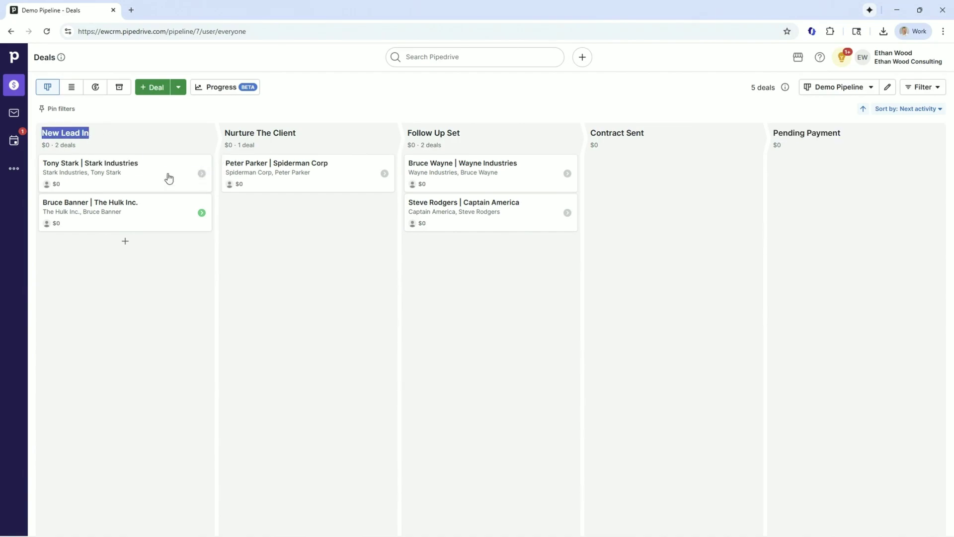
Preview the upcoming activities for the Tony Stark, Bruce Banner and Bruce Wayne deals
{"action": "left_click", "coordinate": [201, 178]}
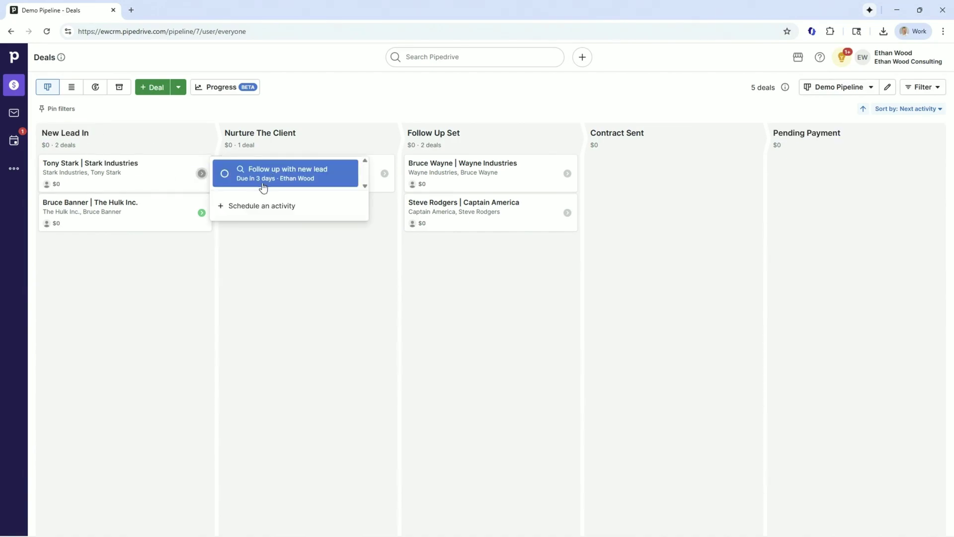
{"action": "left_click", "coordinate": [202, 214]}
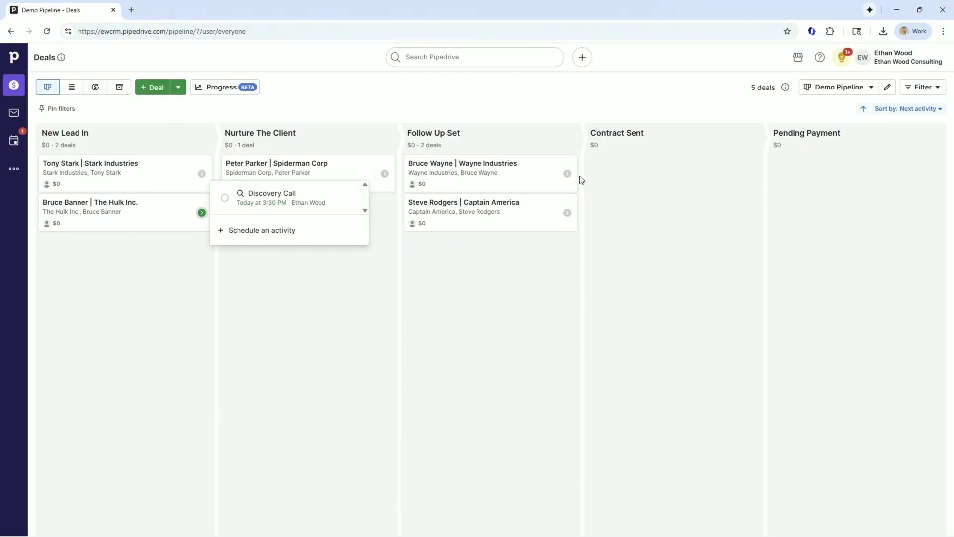
{"action": "left_click", "coordinate": [567, 173]}
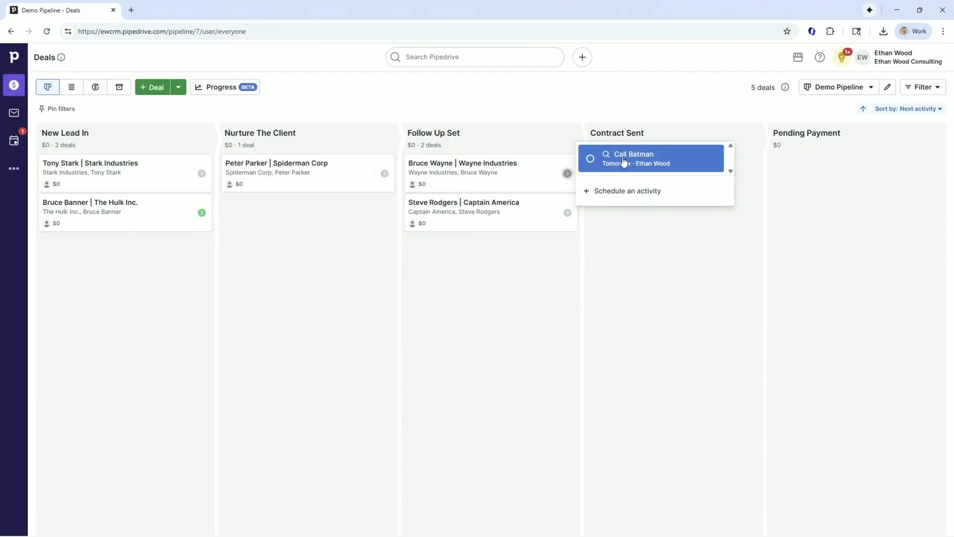
{"action": "left_click", "coordinate": [421, 115]}
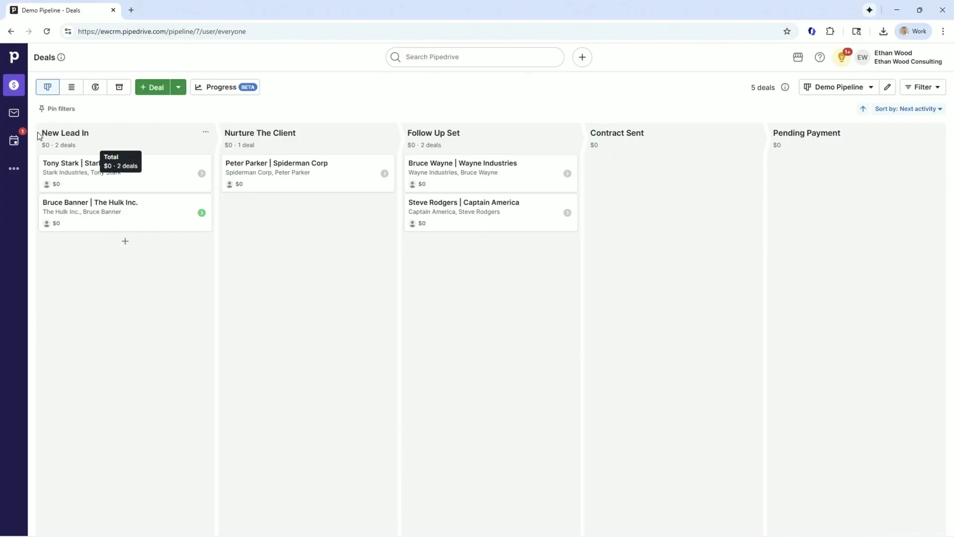
{"action": "left_click_drag", "start_coordinate": [39, 135], "coordinate": [839, 130]}
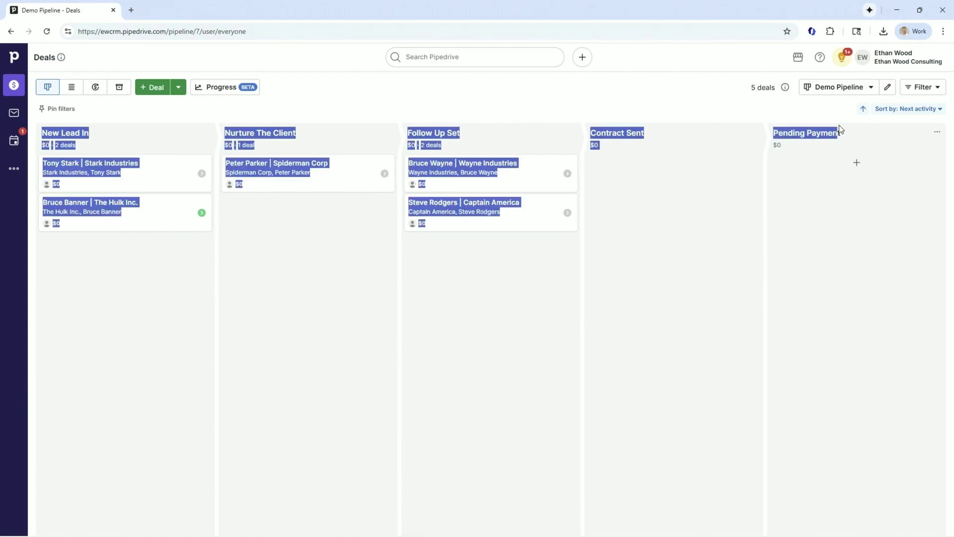
{"action": "left_click", "coordinate": [754, 120]}
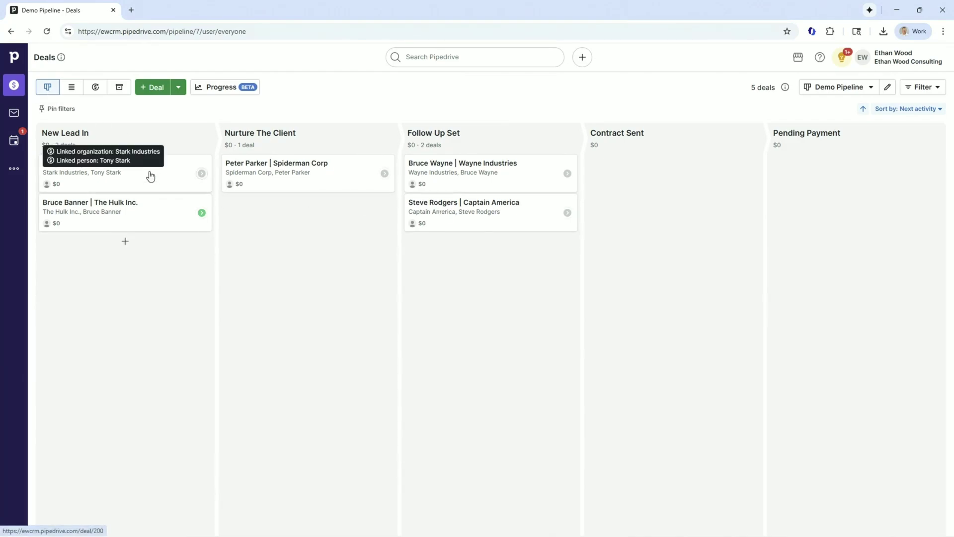
Show the deals as a list and select the Tony Stark, Bruce Banner and Peter Parker rows
{"action": "left_click", "coordinate": [71, 89]}
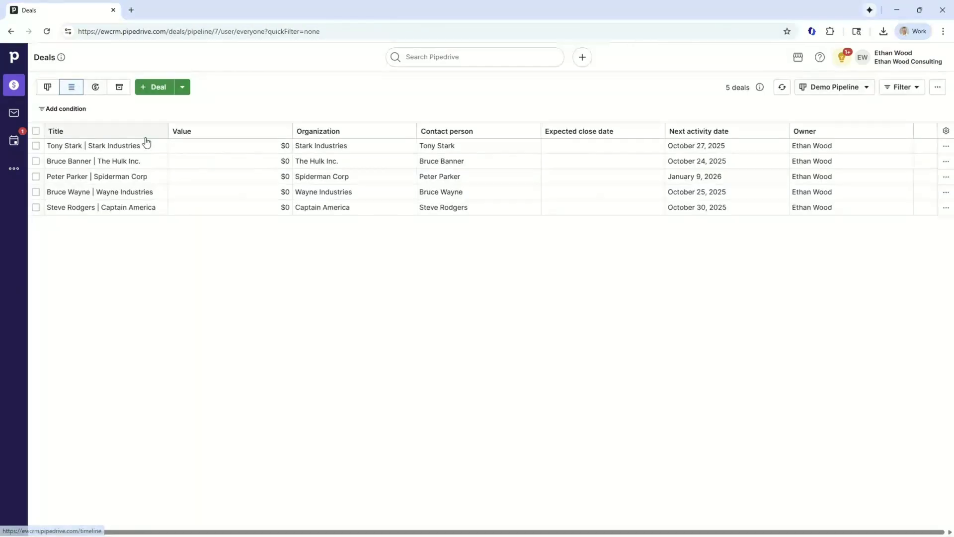
{"action": "left_click", "coordinate": [36, 146]}
{"action": "left_click", "coordinate": [36, 161]}
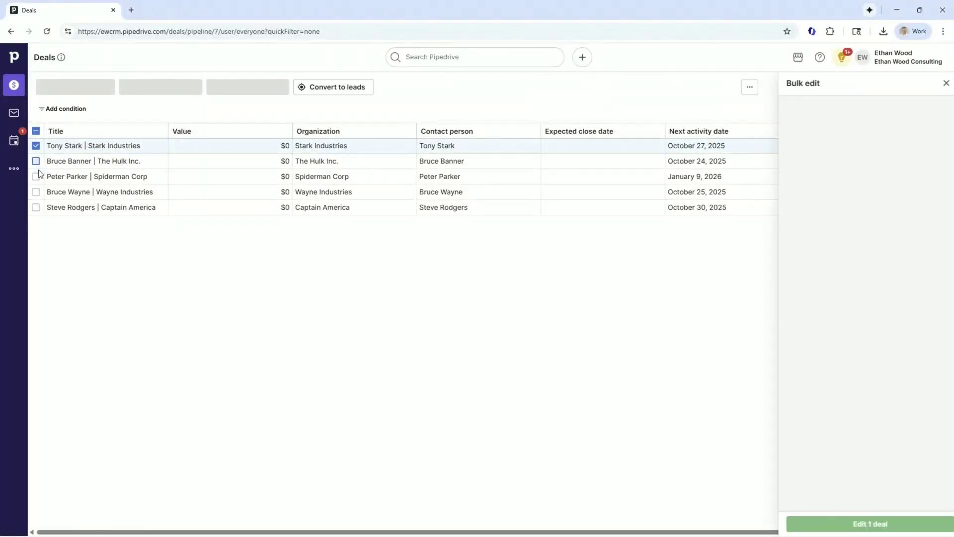
{"action": "left_click", "coordinate": [36, 177]}
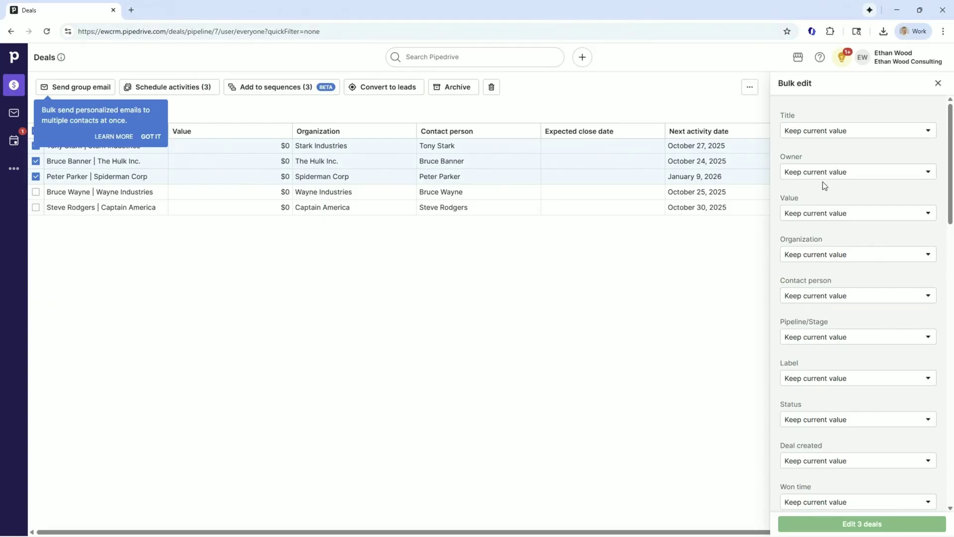
Inspect the bulk Label options, leave them unchanged, and exit bulk editing with all deals deselected
{"action": "left_click", "coordinate": [841, 379]}
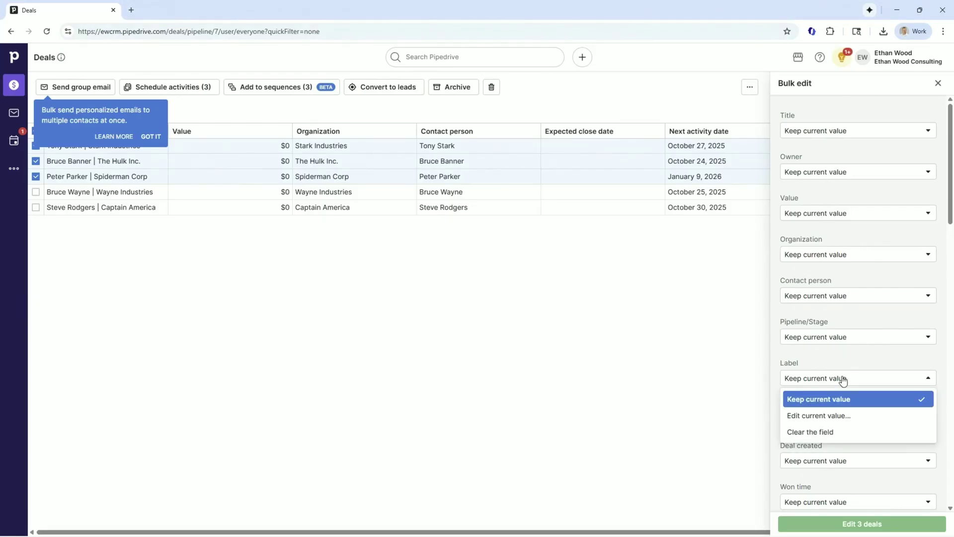
{"action": "left_click", "coordinate": [841, 378]}
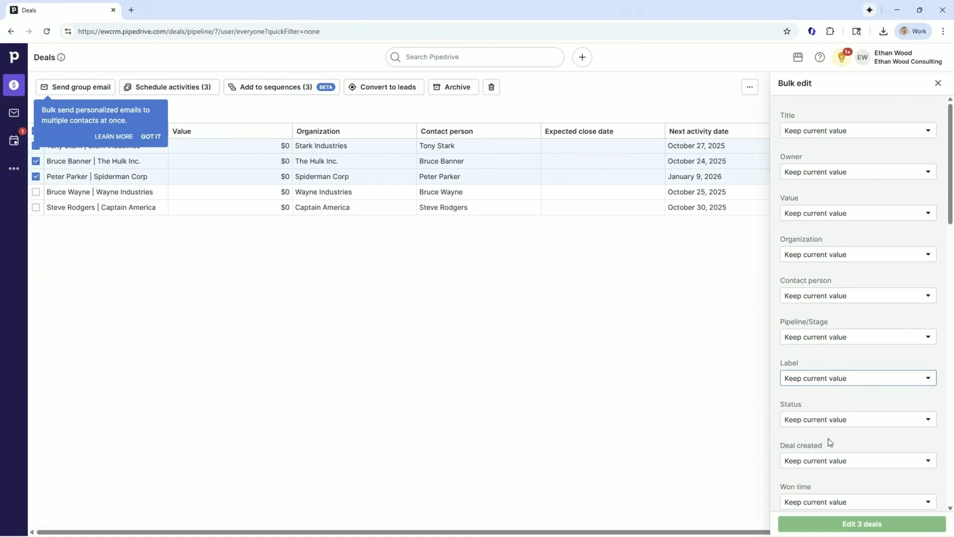
{"action": "scroll", "coordinate": [830, 442], "scroll_direction": "down", "scroll_amount": 1}
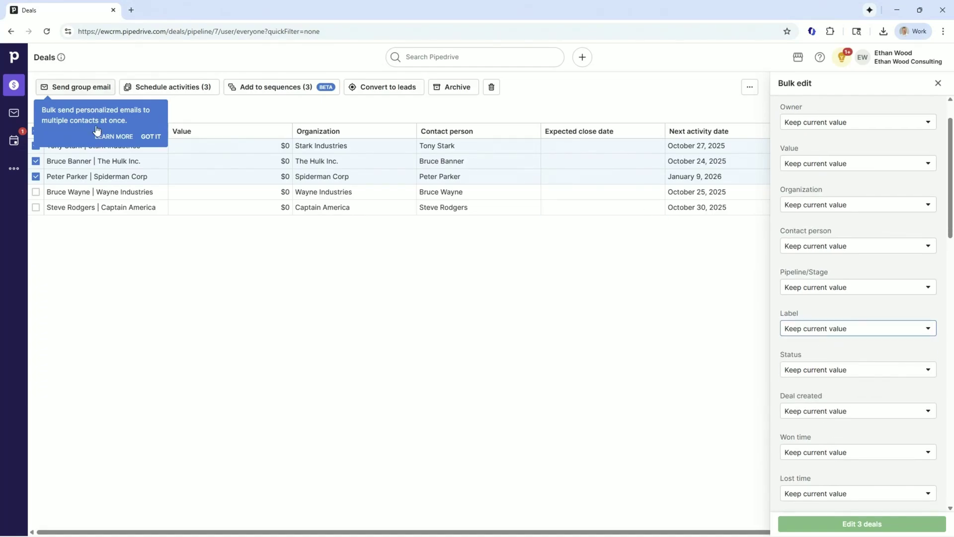
{"action": "left_click", "coordinate": [145, 136]}
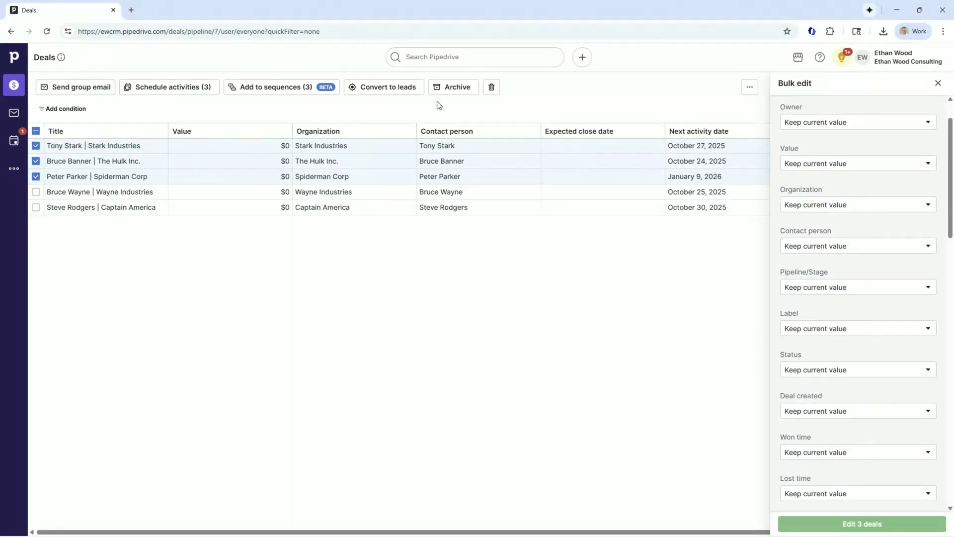
{"action": "left_click", "coordinate": [937, 83]}
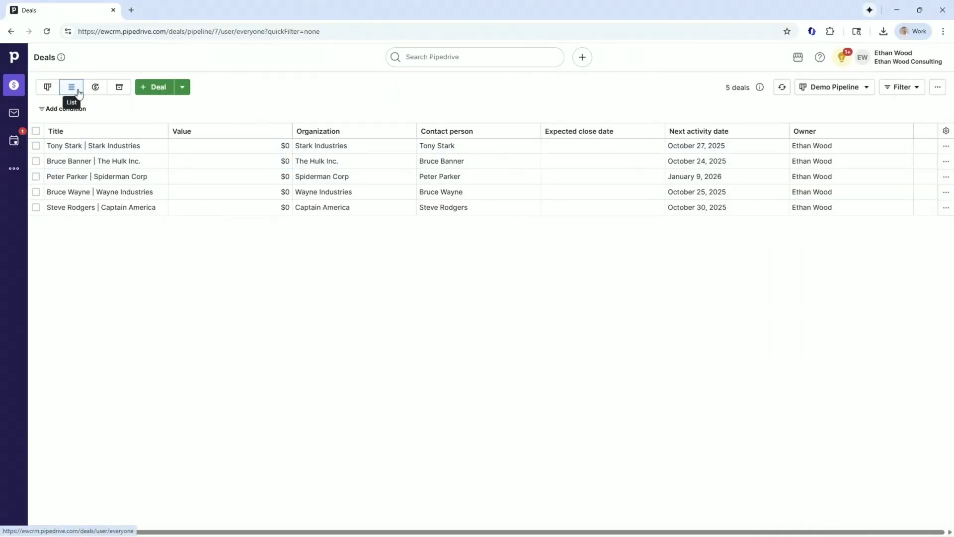
Switch the deals to the monthly Forecast timeline and check the November column summary
{"action": "left_click", "coordinate": [96, 87]}
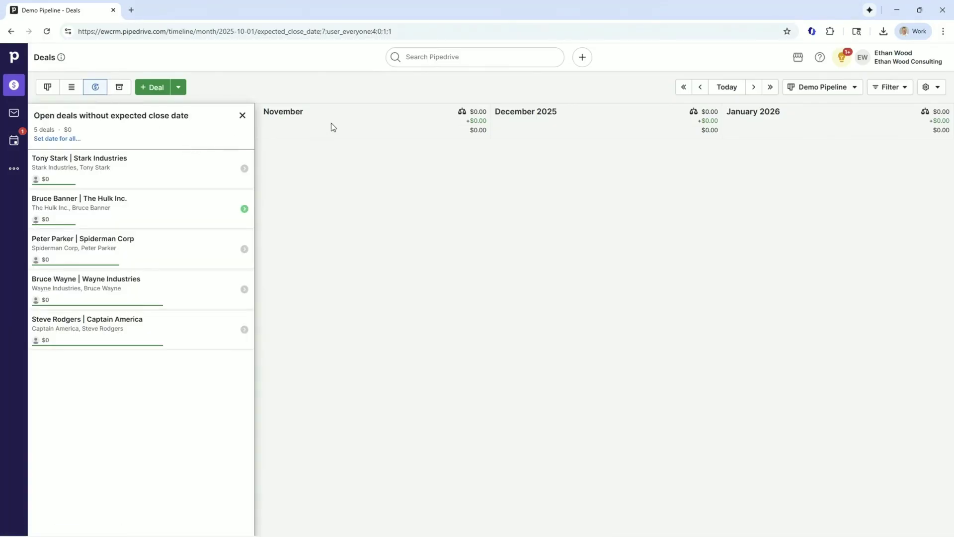
{"action": "mouse_move", "coordinate": [477, 112]}
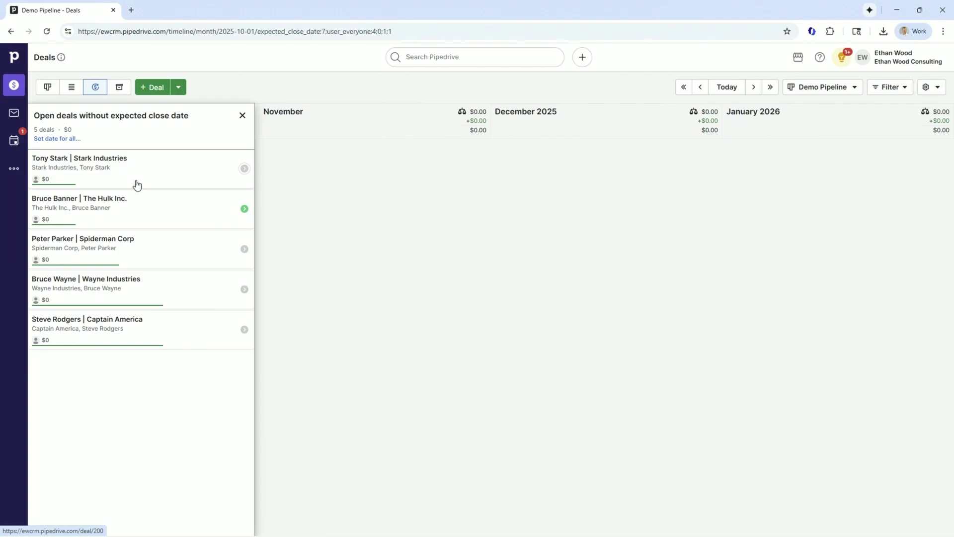
{"action": "left_click", "coordinate": [118, 93]}
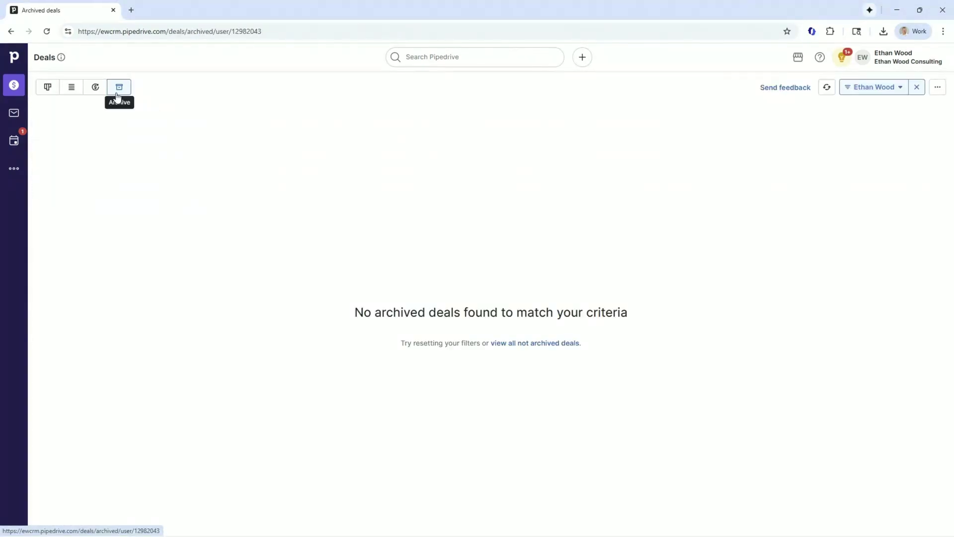
{"action": "left_click", "coordinate": [48, 93]}
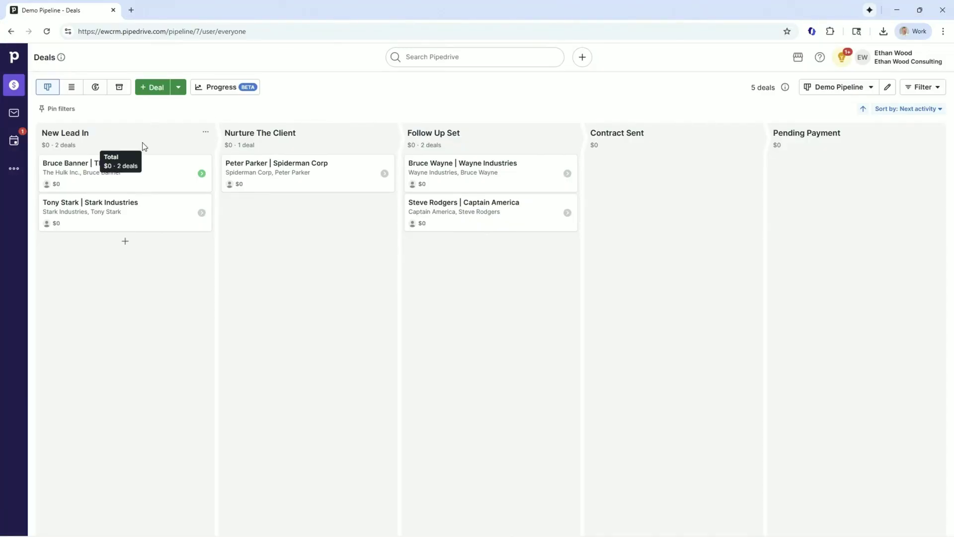
Open the Bruce Banner | The Hulk Inc. deal and dismiss the Mark as Lost prompt unchanged
{"action": "left_click", "coordinate": [103, 173]}
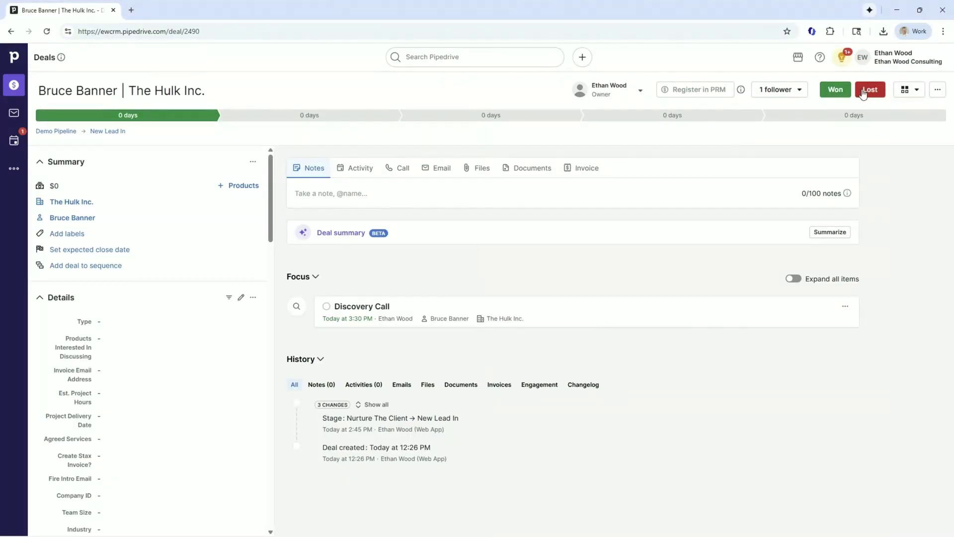
{"action": "left_click", "coordinate": [867, 90]}
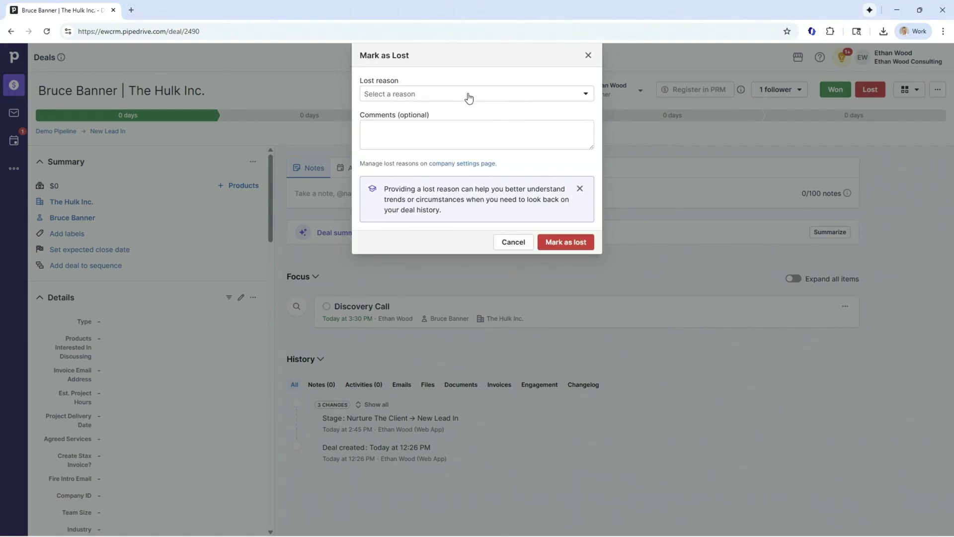
{"action": "left_click", "coordinate": [588, 55]}
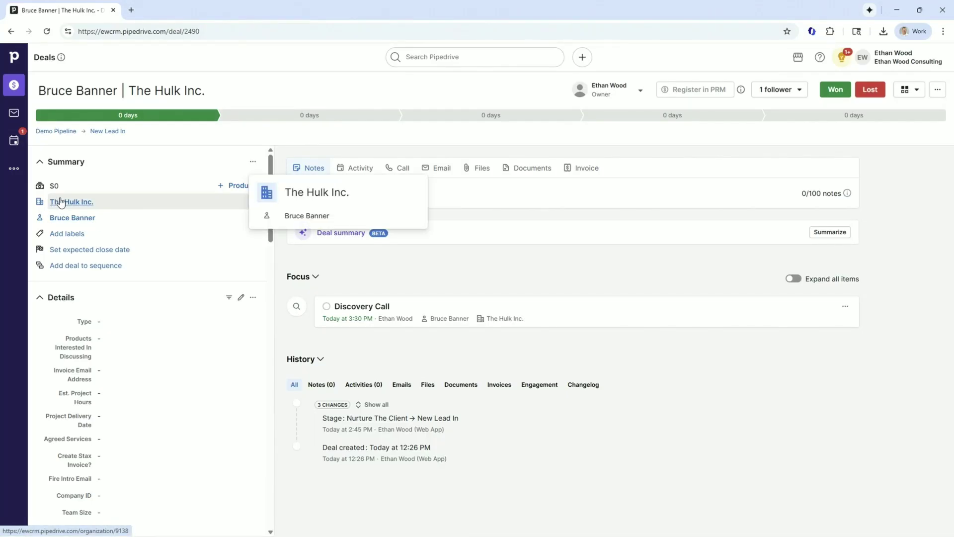
Bring up Manage sidebar sections from the deal's ... menu and scroll through the section list
{"action": "mouse_move", "coordinate": [73, 223]}
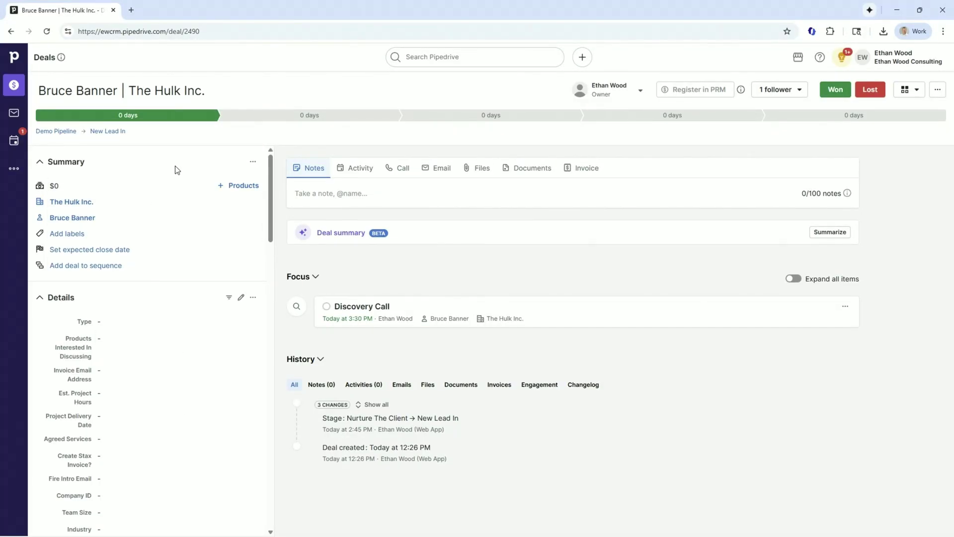
{"action": "left_click", "coordinate": [938, 91]}
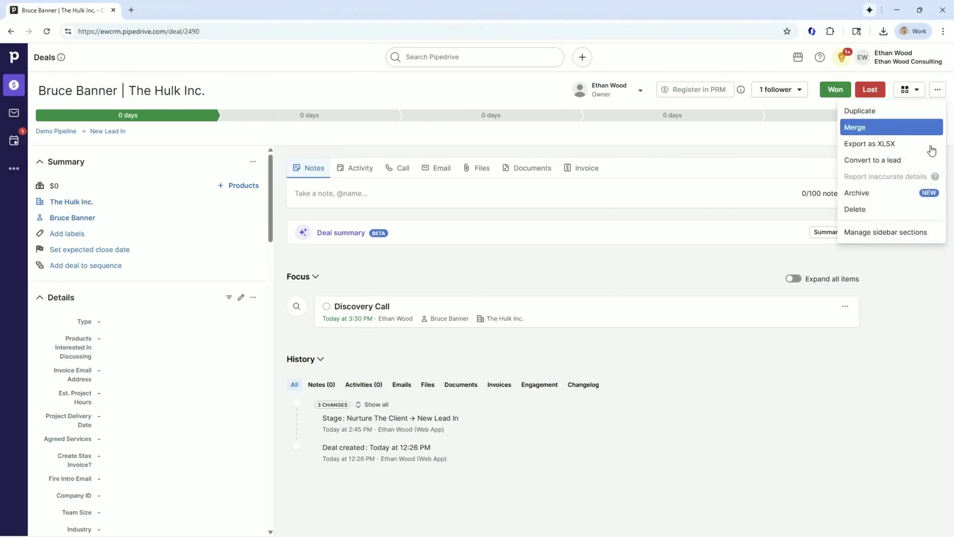
{"action": "left_click", "coordinate": [883, 233]}
{"action": "scroll", "coordinate": [197, 301], "scroll_direction": "down", "scroll_amount": 1}
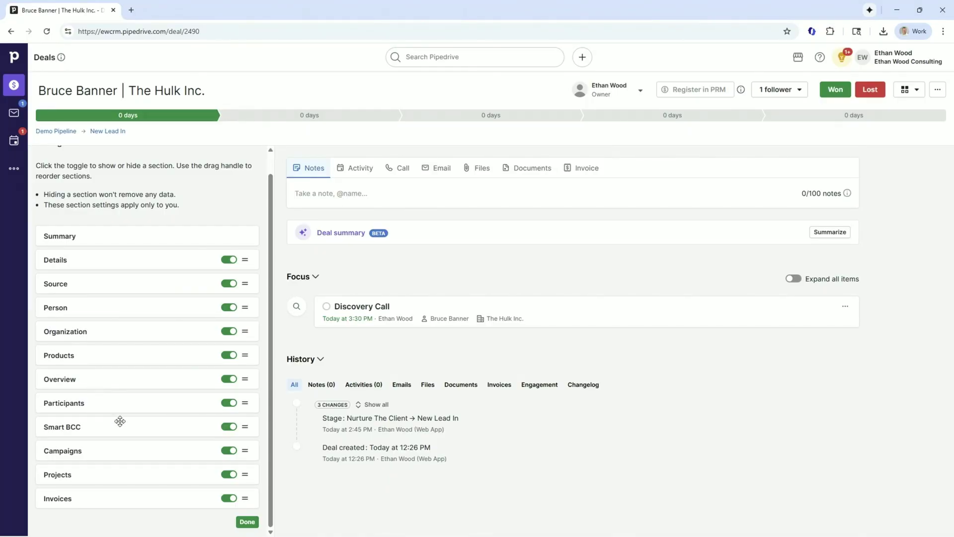
{"action": "scroll", "coordinate": [219, 209], "scroll_direction": "up", "scroll_amount": 1}
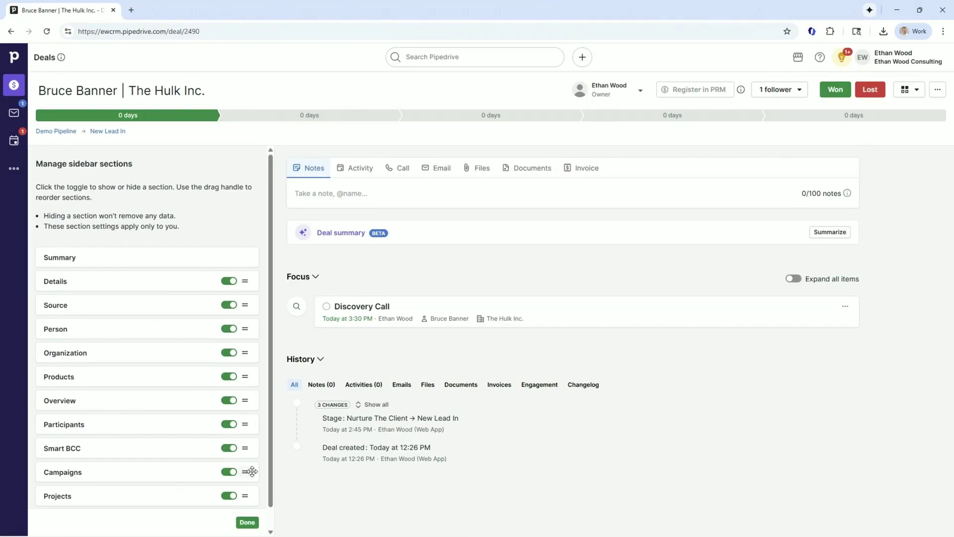
Finish the sidebar settings with Done, check the restored sidebar, and reopen the deal's ... menu
{"action": "left_click", "coordinate": [247, 521]}
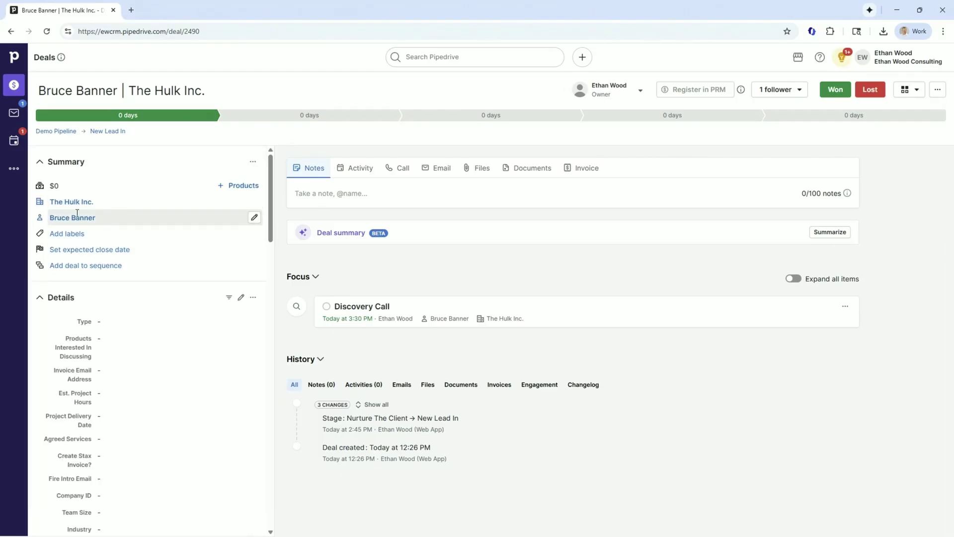
{"action": "mouse_move", "coordinate": [60, 204]}
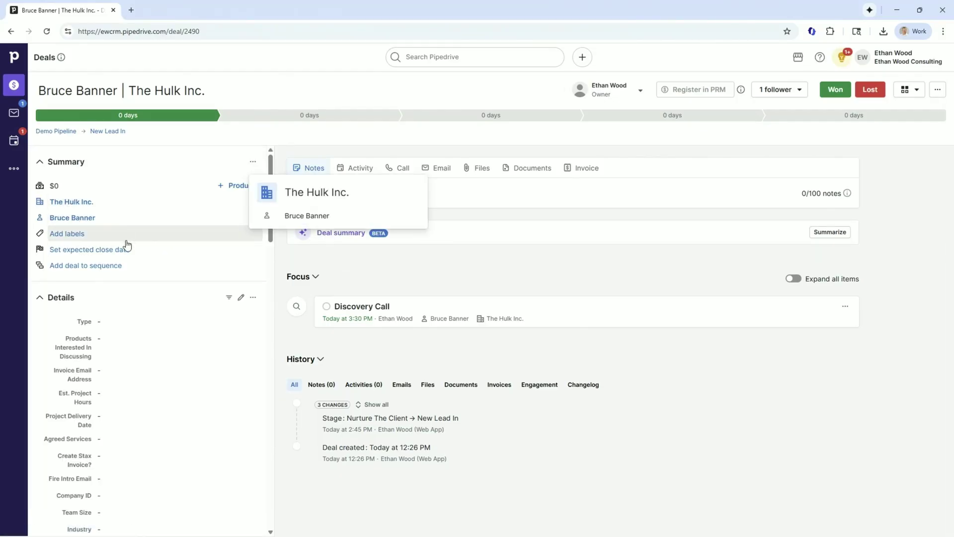
{"action": "scroll", "coordinate": [148, 303], "scroll_direction": "down", "scroll_amount": 3}
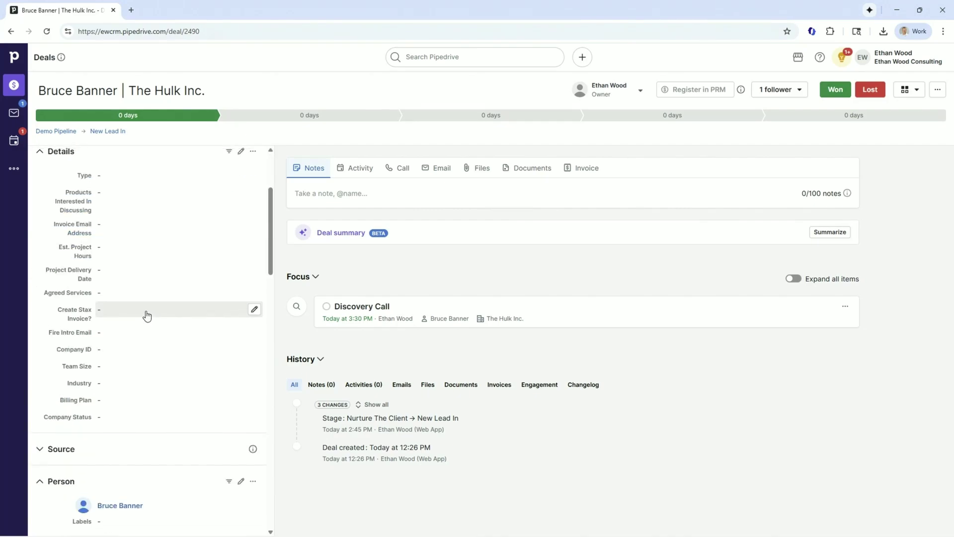
{"action": "scroll", "coordinate": [147, 316], "scroll_direction": "up", "scroll_amount": 3}
{"action": "left_click", "coordinate": [937, 95]}
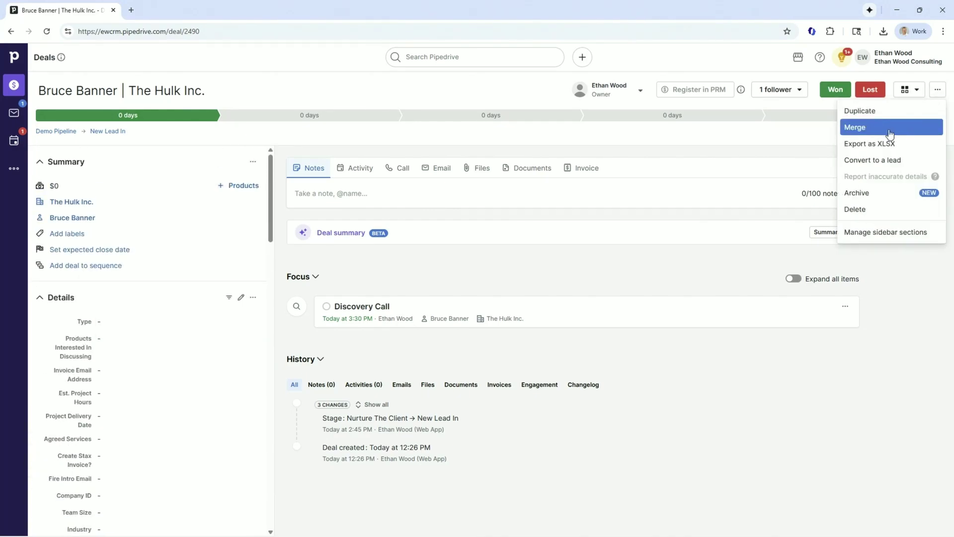
Reopen Manage sidebar sections and switch the deal's main area to the Email tab
{"action": "left_click", "coordinate": [871, 230]}
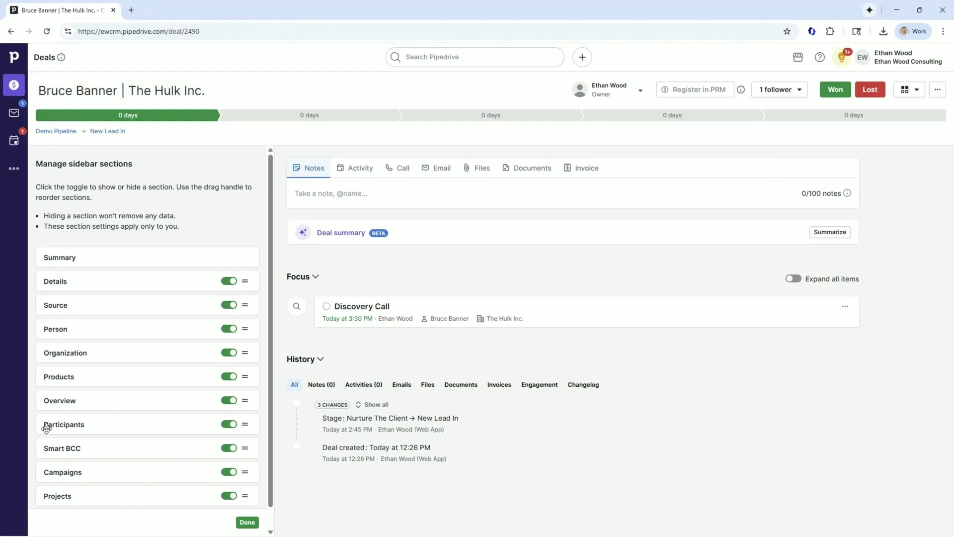
{"action": "left_click", "coordinate": [440, 169]}
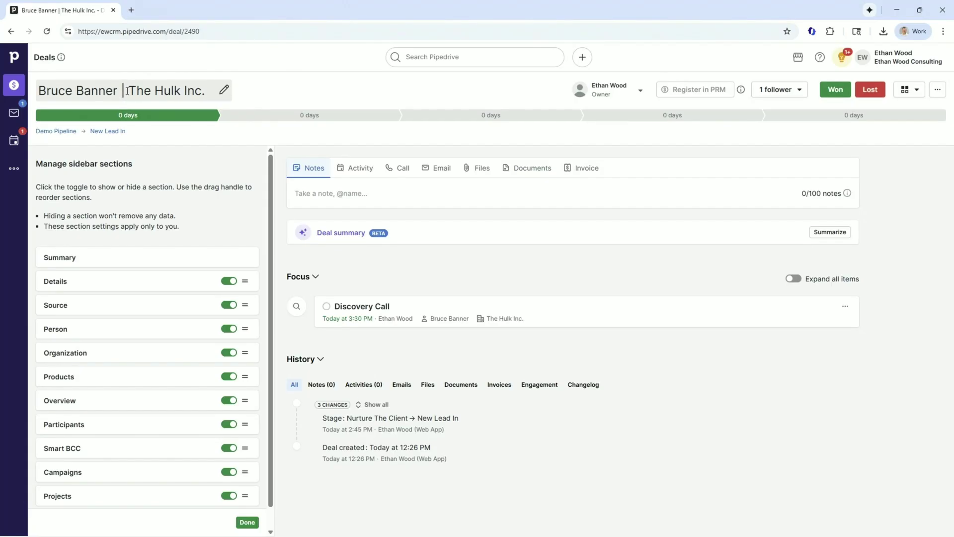
{"action": "left_click_drag", "start_coordinate": [130, 91], "coordinate": [210, 91]}
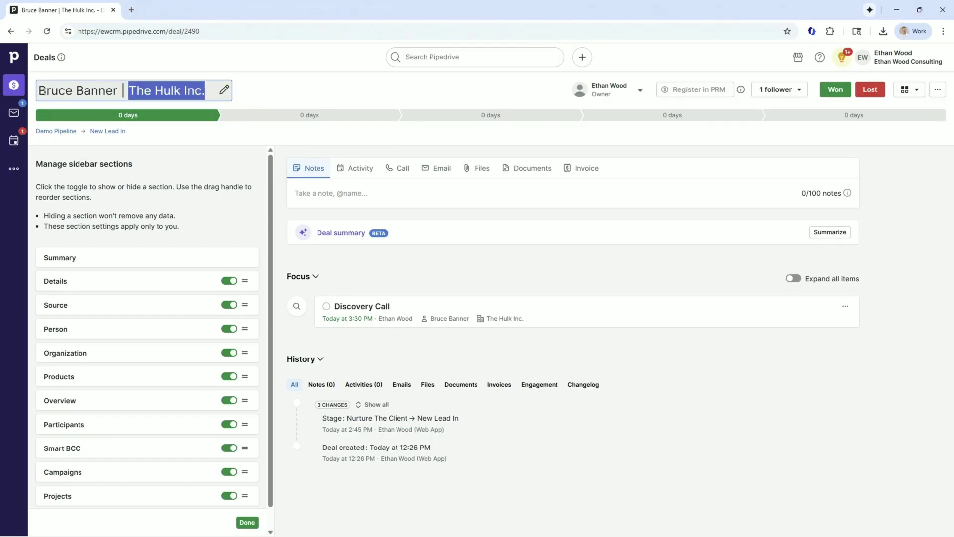
{"action": "left_click_drag", "start_coordinate": [45, 91], "coordinate": [108, 90]}
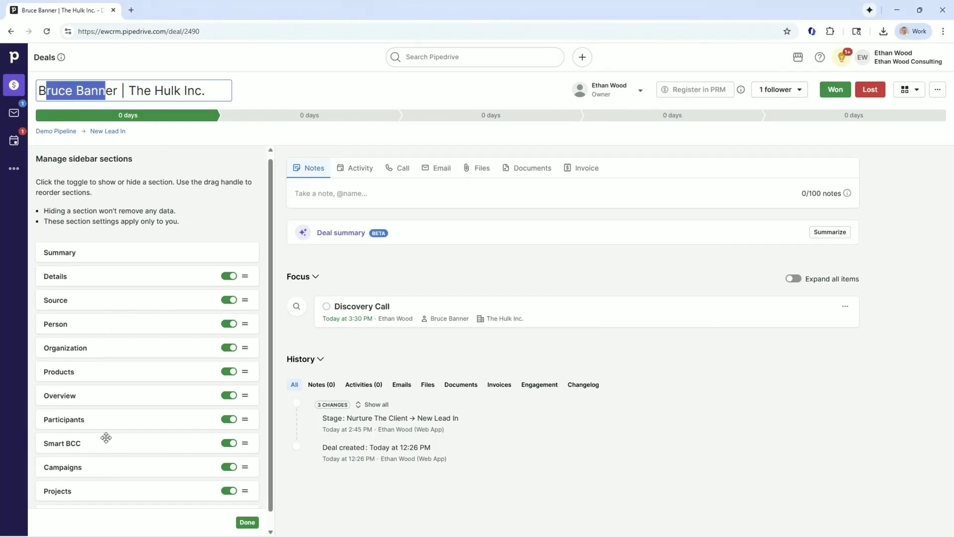
{"action": "scroll", "coordinate": [106, 435], "scroll_direction": "down", "scroll_amount": 1}
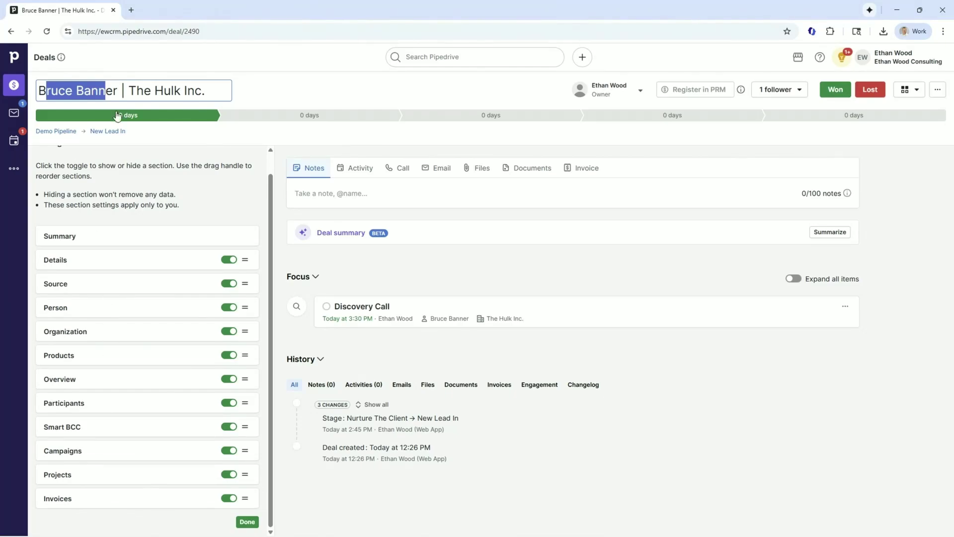
Move the deal to Pending Payment and view the Invoice tab's Quickbooks requirement message
{"action": "left_click", "coordinate": [828, 117]}
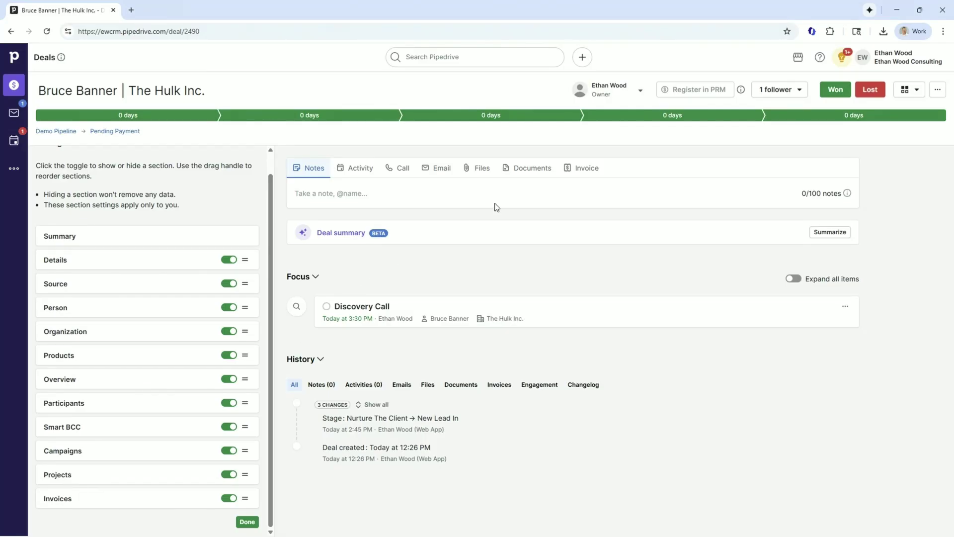
{"action": "left_click", "coordinate": [579, 169]}
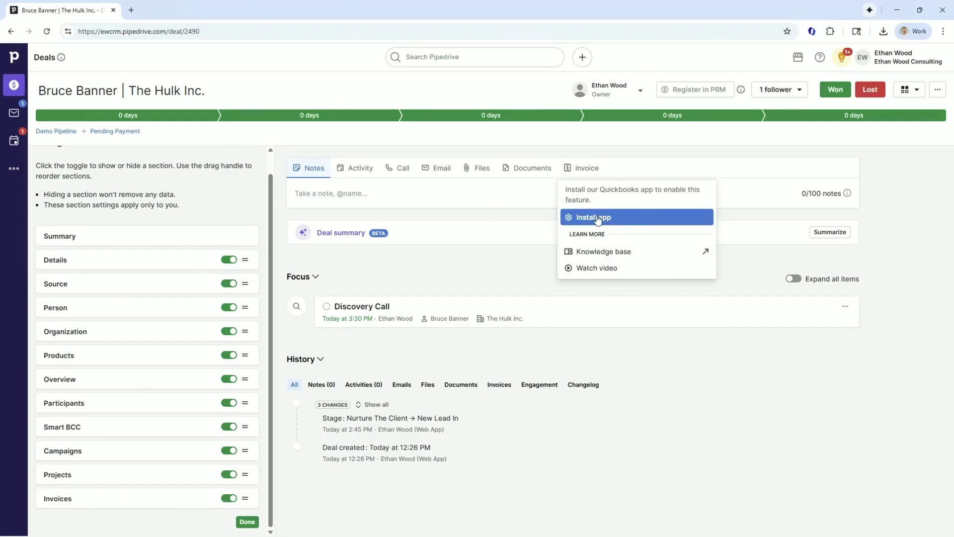
{"action": "left_click_drag", "start_coordinate": [566, 189], "coordinate": [629, 203]}
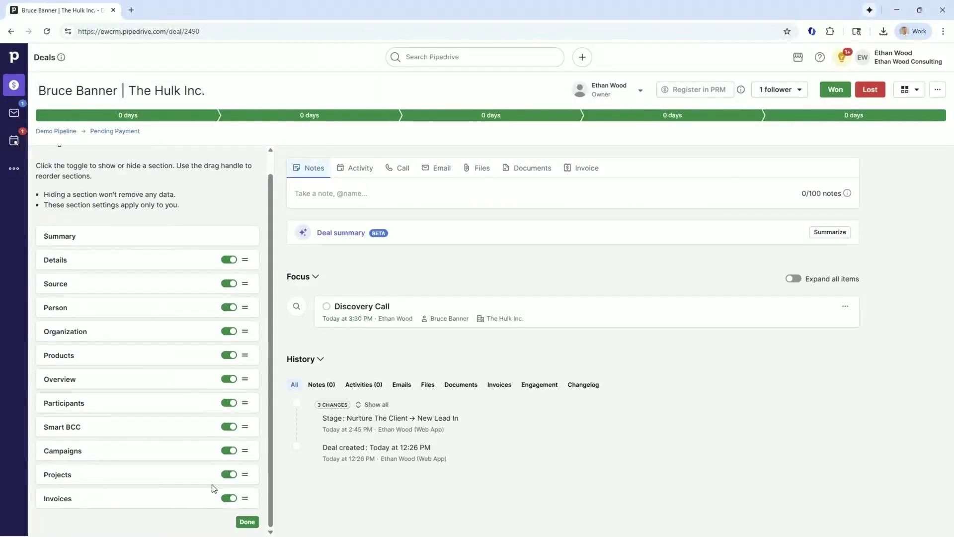
Close the sidebar settings with Done and expand the deal's Source section
{"action": "left_click", "coordinate": [242, 521]}
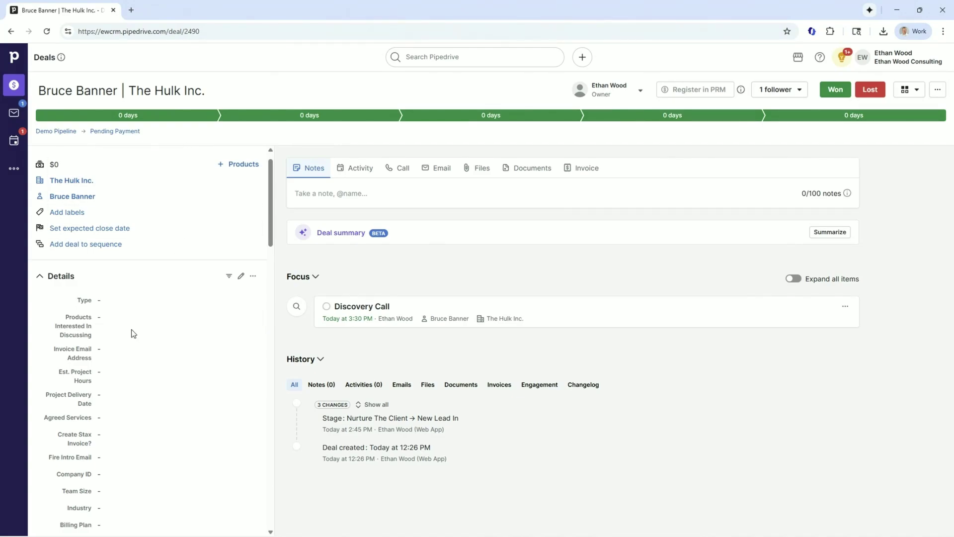
{"action": "scroll", "coordinate": [124, 316], "scroll_direction": "down", "scroll_amount": 3}
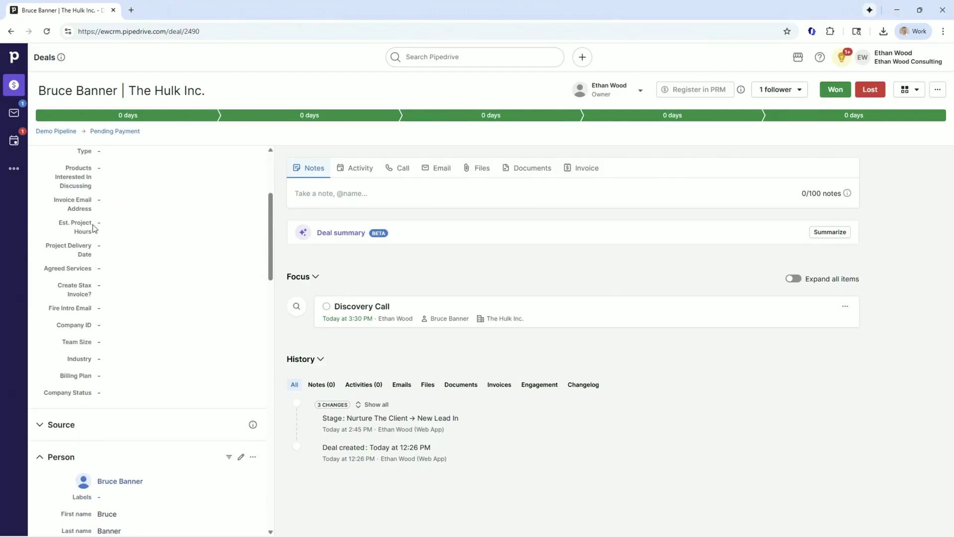
{"action": "scroll", "coordinate": [109, 333], "scroll_direction": "down", "scroll_amount": 5}
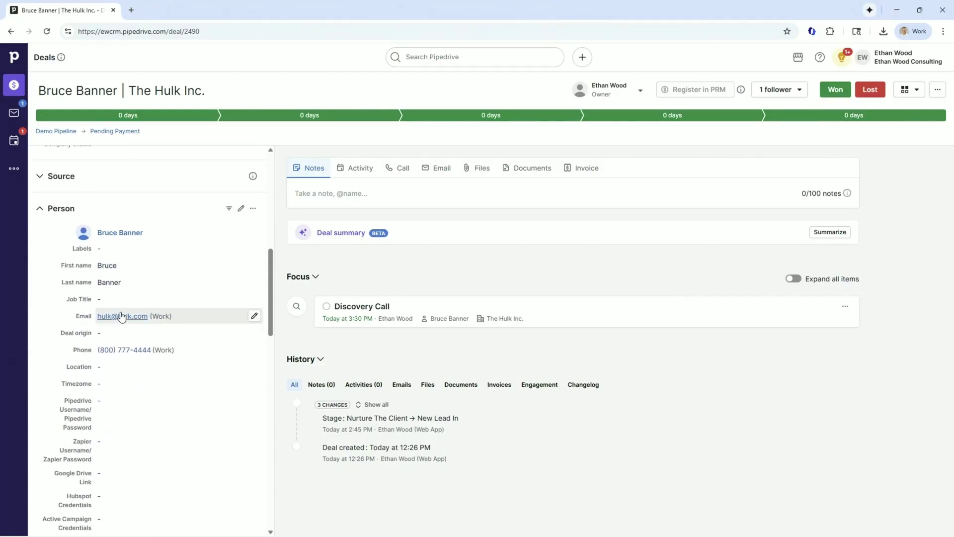
{"action": "left_click", "coordinate": [56, 176]}
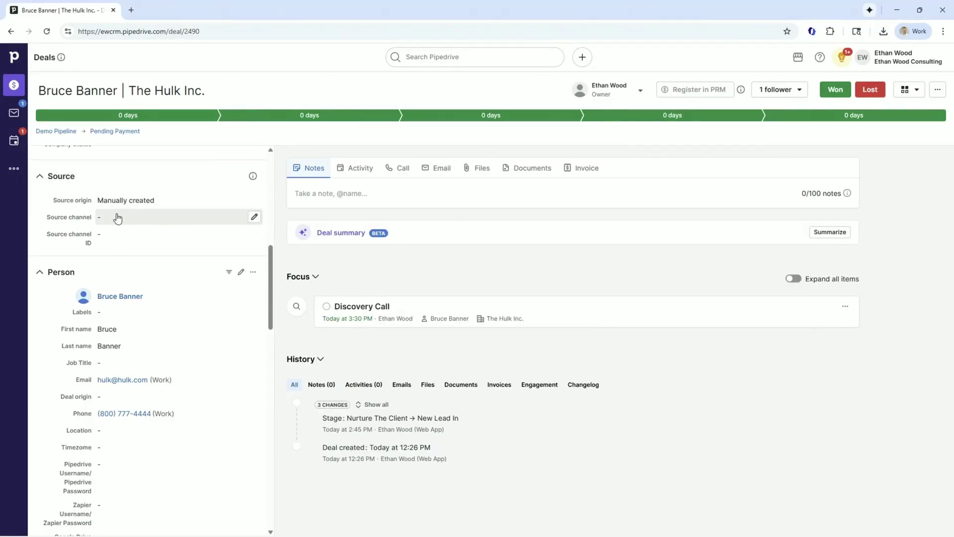
Look at the Source channel options, then cancel without setting a channel
{"action": "left_click", "coordinate": [152, 217]}
{"action": "left_click", "coordinate": [151, 219]}
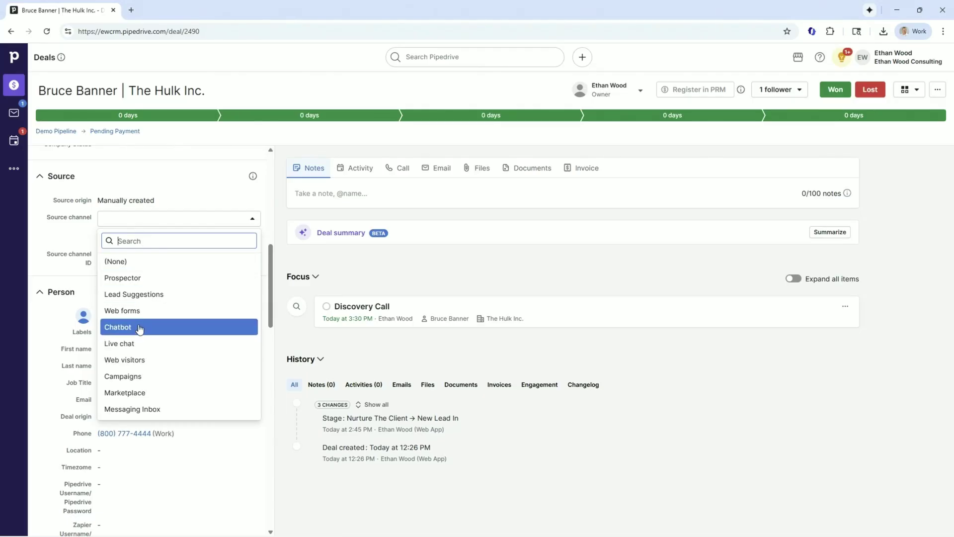
{"action": "left_click", "coordinate": [86, 235]}
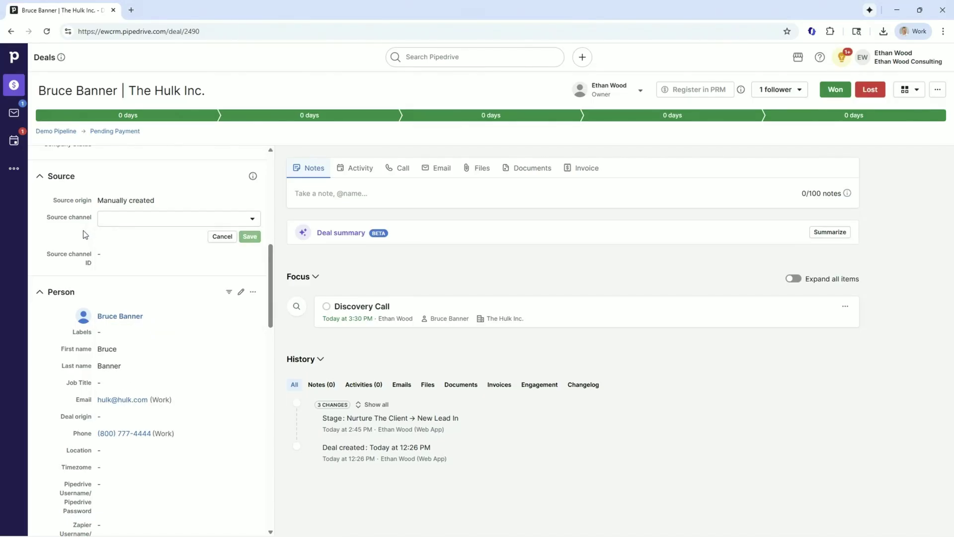
{"action": "left_click", "coordinate": [168, 256]}
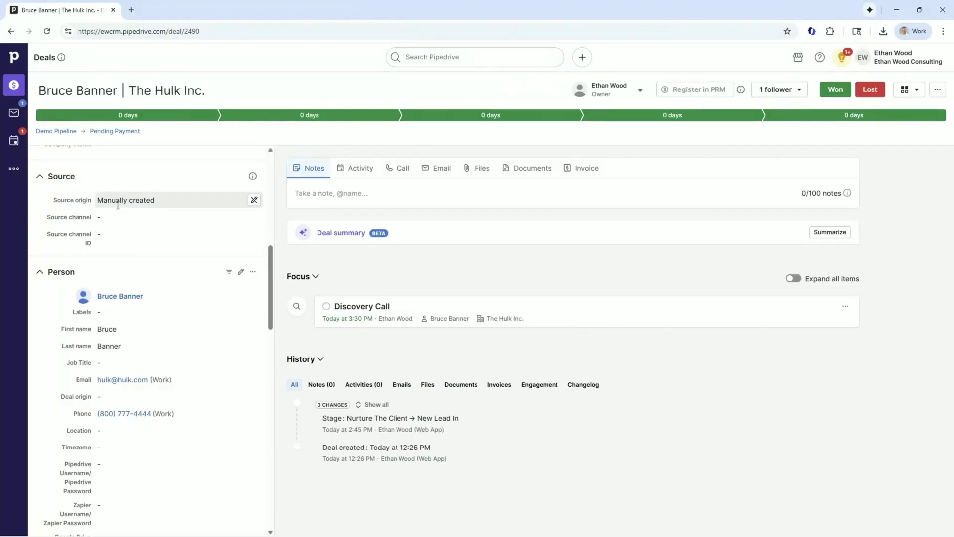
Scroll through the deal sidebar to review every section down to Projects
{"action": "scroll", "coordinate": [124, 277], "scroll_direction": "down", "scroll_amount": 3}
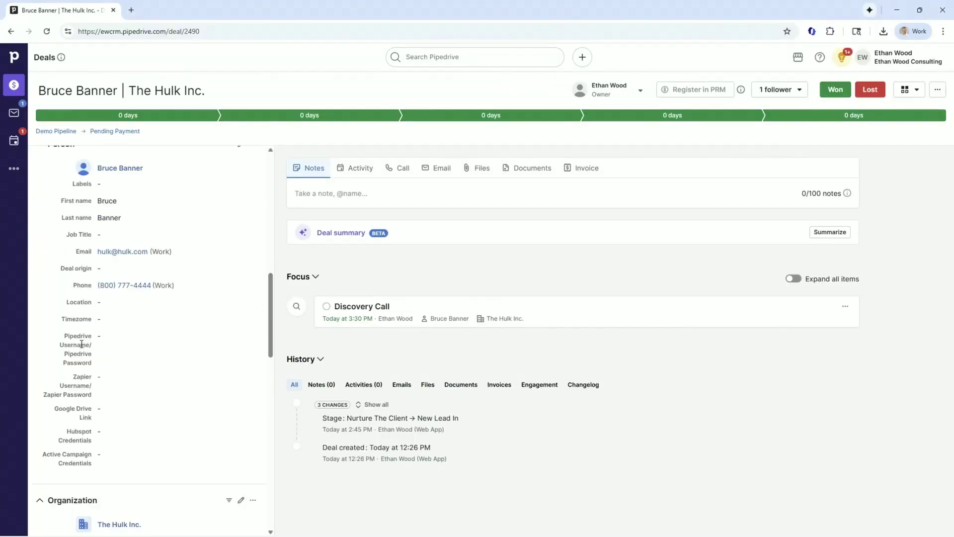
{"action": "scroll", "coordinate": [83, 323], "scroll_direction": "down", "scroll_amount": 7}
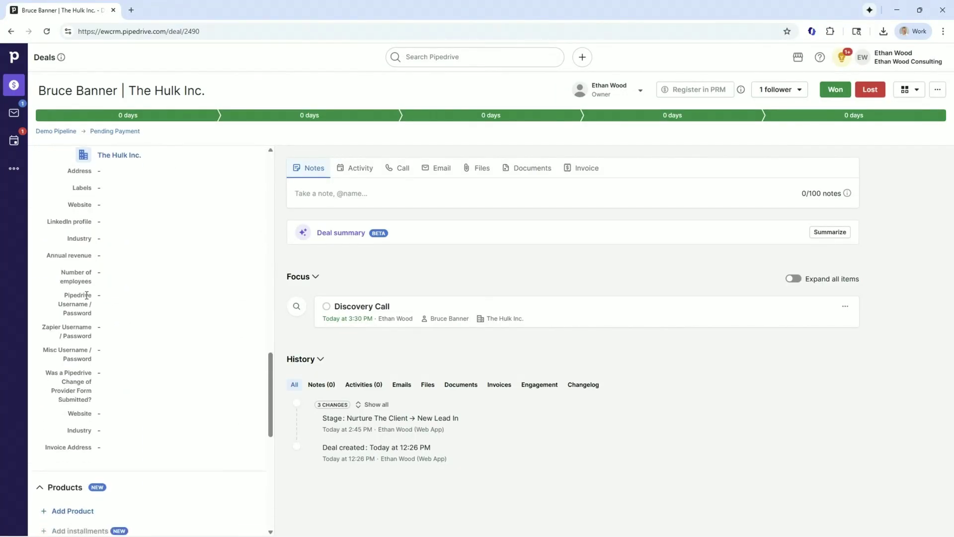
{"action": "scroll", "coordinate": [86, 295], "scroll_direction": "down", "scroll_amount": 5}
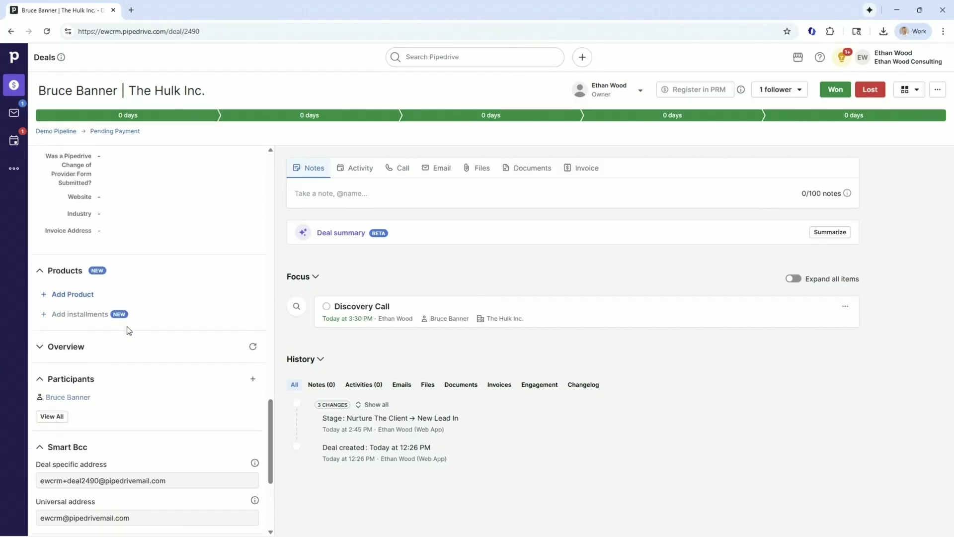
{"action": "scroll", "coordinate": [113, 378], "scroll_direction": "down", "scroll_amount": 2}
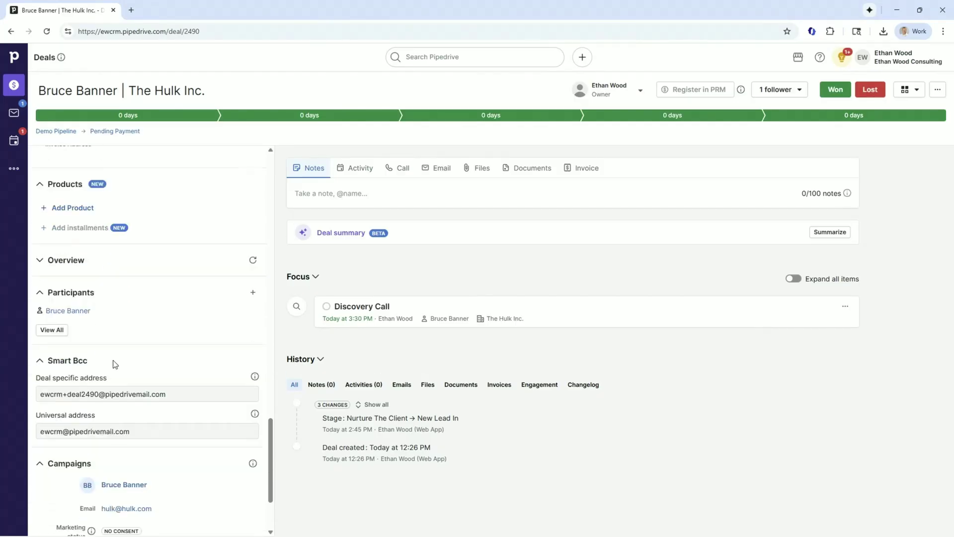
{"action": "scroll", "coordinate": [113, 364], "scroll_direction": "down", "scroll_amount": 1}
{"action": "left_click_drag", "start_coordinate": [171, 350], "coordinate": [40, 352]}
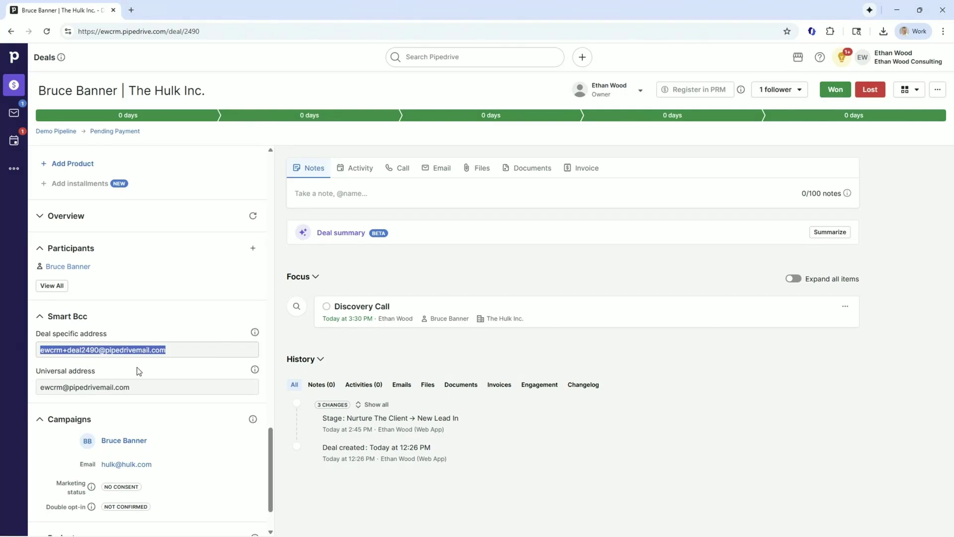
{"action": "scroll", "coordinate": [147, 433], "scroll_direction": "down", "scroll_amount": 1}
{"action": "scroll", "coordinate": [145, 425], "scroll_direction": "up", "scroll_amount": 1}
{"action": "scroll", "coordinate": [148, 427], "scroll_direction": "down", "scroll_amount": 2}
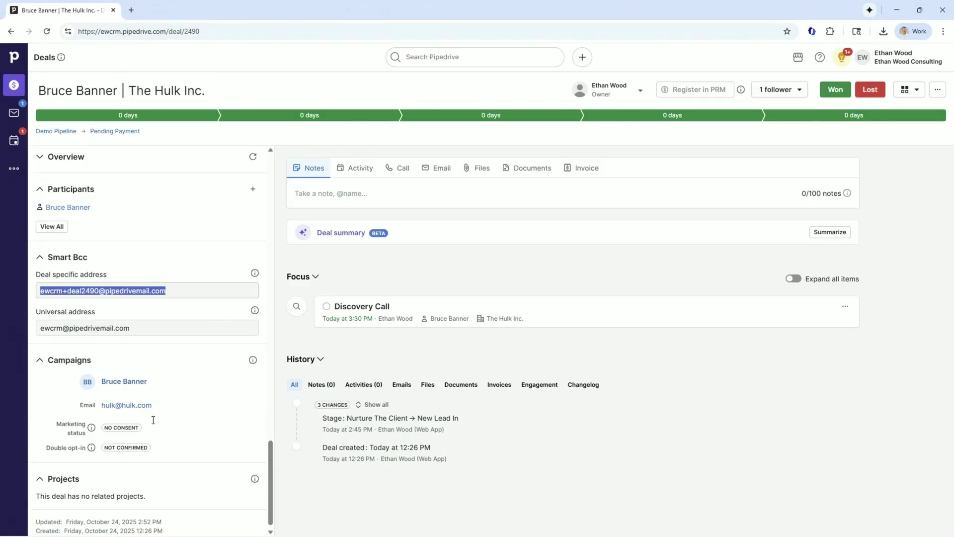
{"action": "scroll", "coordinate": [199, 351], "scroll_direction": "up", "scroll_amount": 10}
{"action": "scroll", "coordinate": [193, 353], "scroll_direction": "up", "scroll_amount": 10}
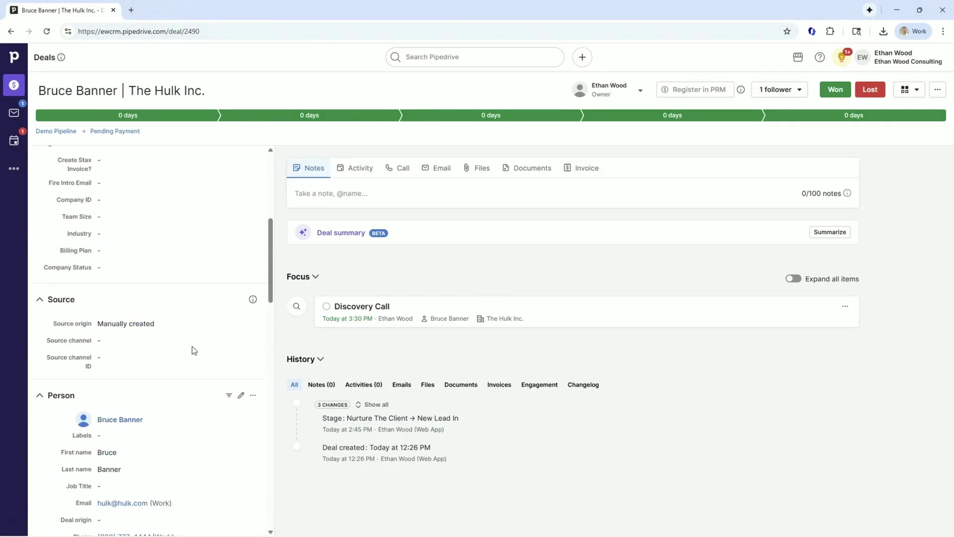
{"action": "scroll", "coordinate": [192, 334], "scroll_direction": "down", "scroll_amount": 10}
{"action": "scroll", "coordinate": [190, 319], "scroll_direction": "down", "scroll_amount": 10}
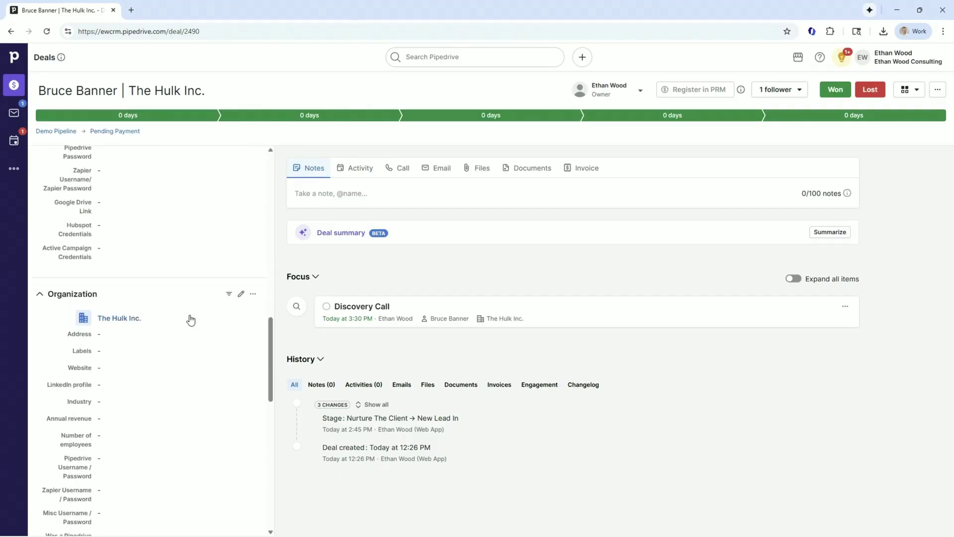
{"action": "scroll", "coordinate": [190, 314], "scroll_direction": "up", "scroll_amount": 15}
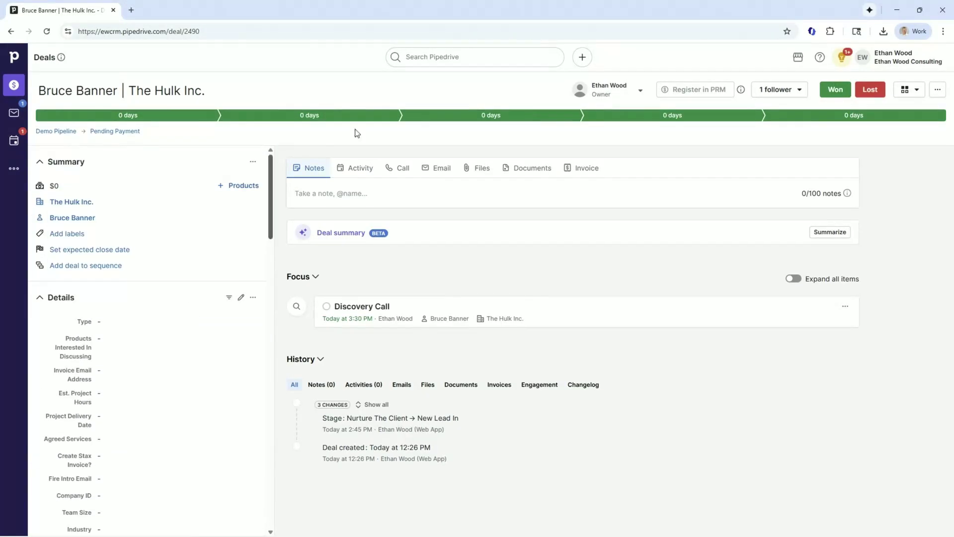
In Manage sidebar sections, switch off Invoices, Projects, Campaigns and Smart BCC
{"action": "left_click", "coordinate": [938, 90]}
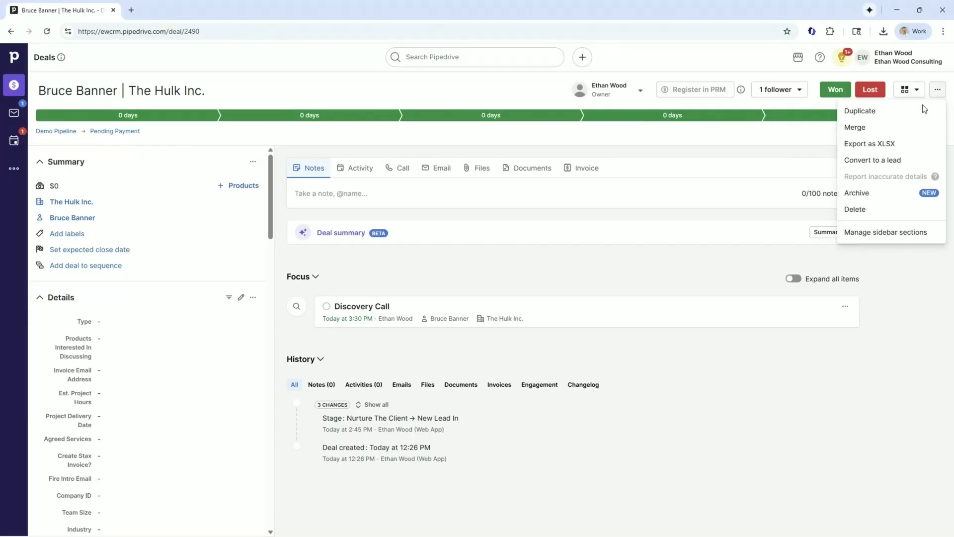
{"action": "left_click", "coordinate": [873, 232]}
{"action": "scroll", "coordinate": [99, 330], "scroll_direction": "down", "scroll_amount": 2}
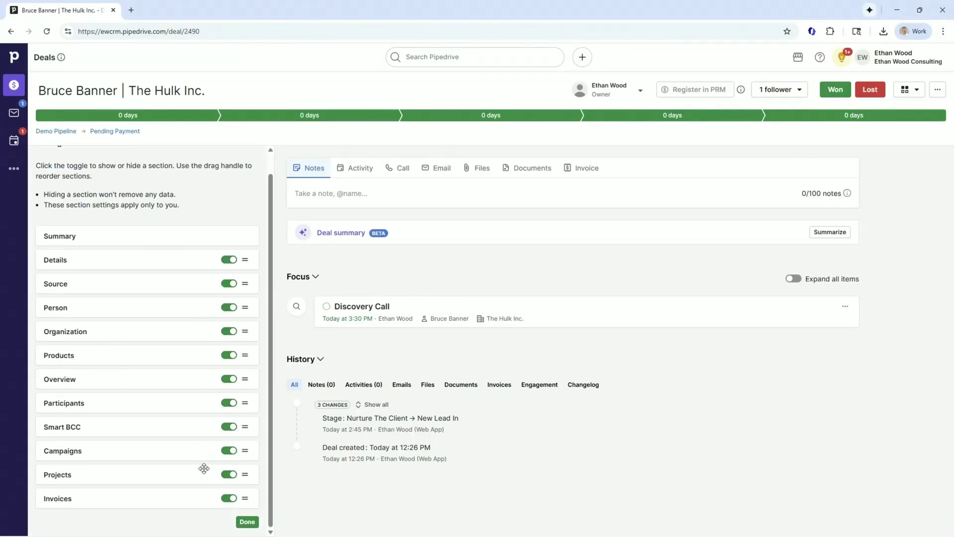
{"action": "left_click", "coordinate": [229, 498]}
{"action": "left_click", "coordinate": [230, 474]}
{"action": "left_click", "coordinate": [229, 450]}
{"action": "left_click", "coordinate": [229, 426]}
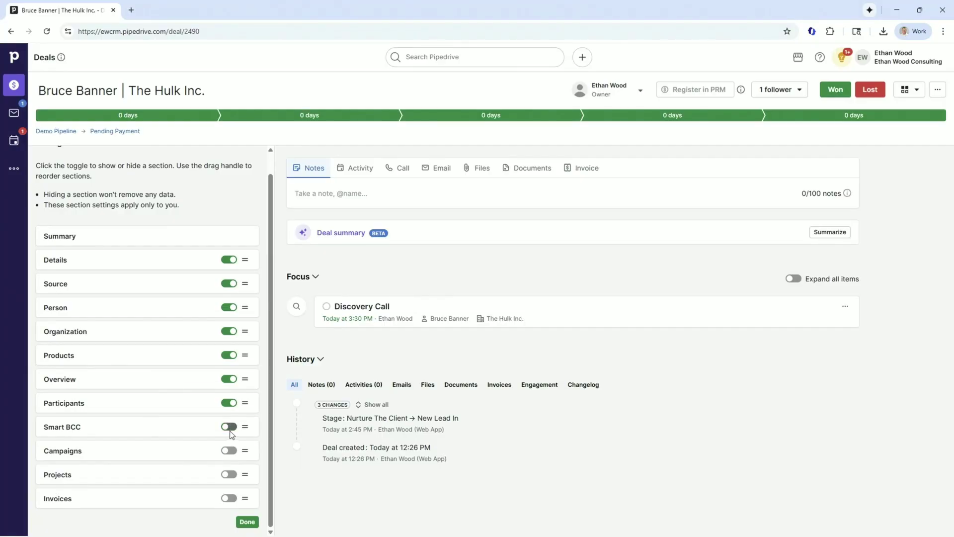
Switch off Participants, Overview, Products and Source, then scroll the sidebar to check it
{"action": "left_click", "coordinate": [229, 403]}
{"action": "left_click", "coordinate": [229, 379]}
{"action": "left_click", "coordinate": [229, 355]}
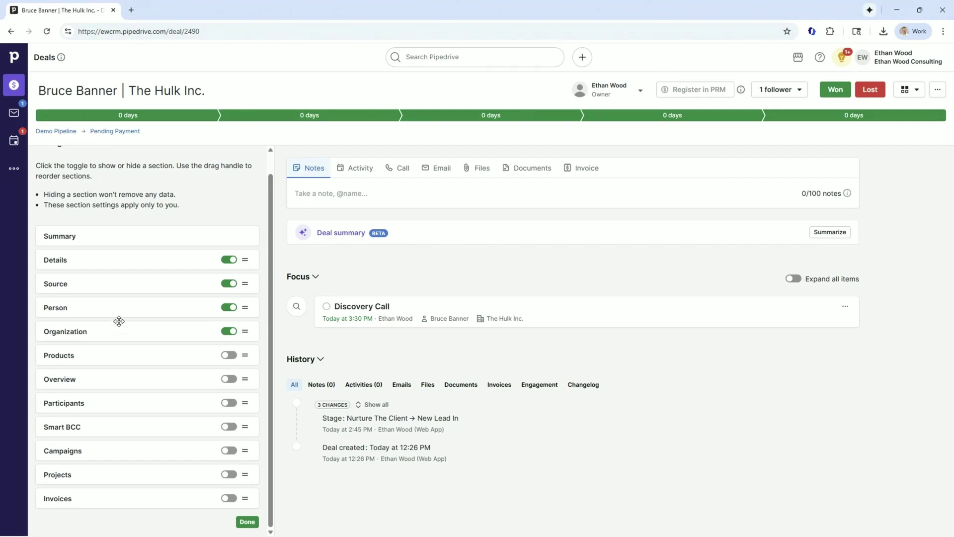
{"action": "left_click", "coordinate": [229, 283]}
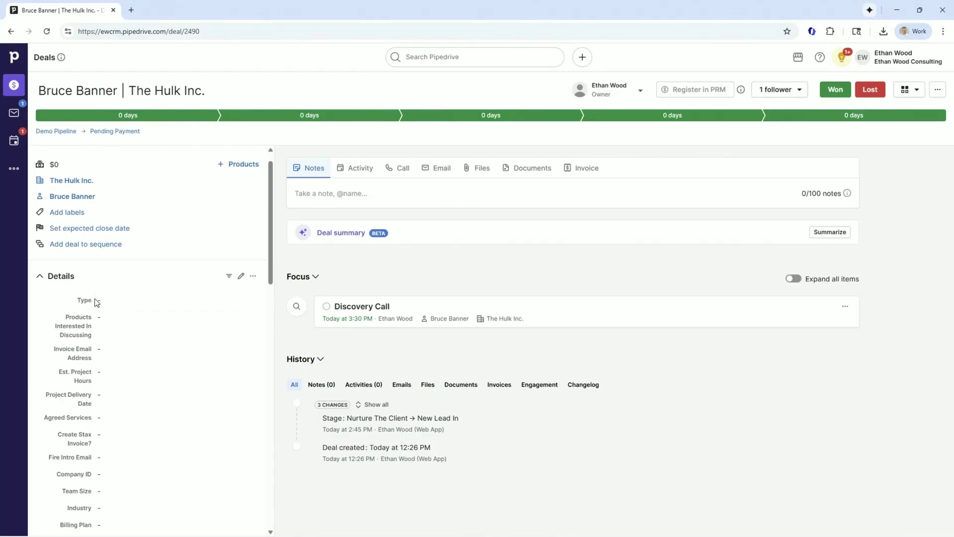
{"action": "scroll", "coordinate": [97, 302], "scroll_direction": "down", "scroll_amount": 15}
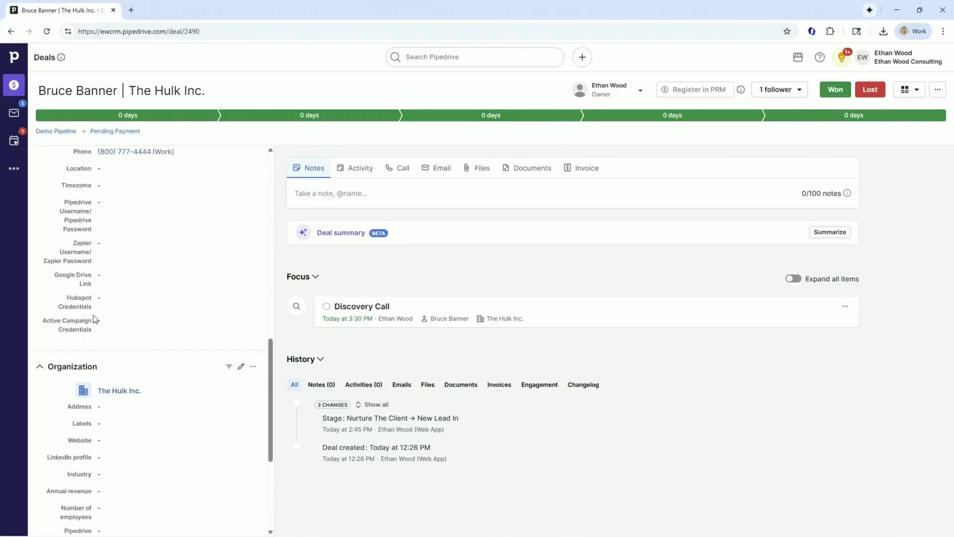
{"action": "scroll", "coordinate": [95, 320], "scroll_direction": "up", "scroll_amount": 15}
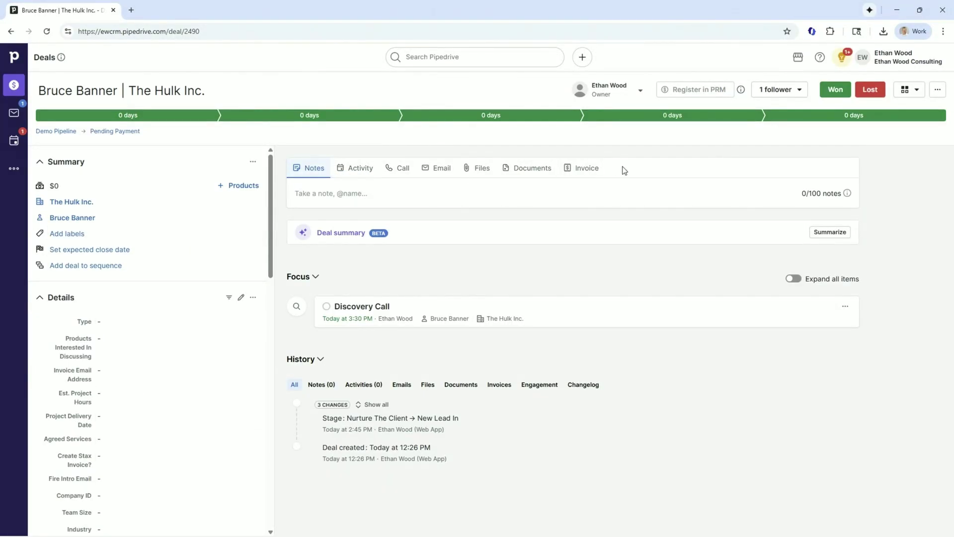
Type throwaway text into a deal note and clear it, then open the Discovery Call activity form
{"action": "left_click", "coordinate": [330, 188]}
{"action": "type", "text": "asldkfjasdkfjasdlkfaklsjdfjakj"}
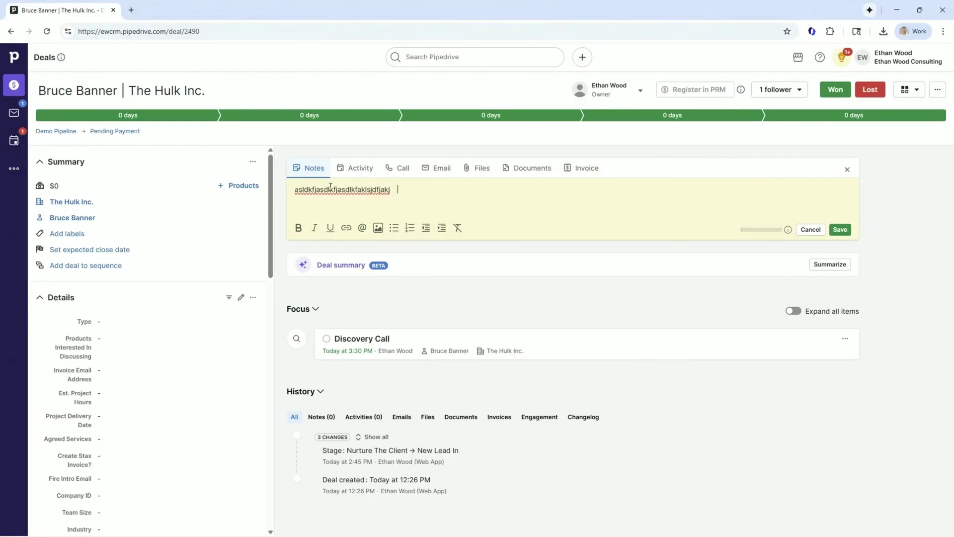
{"action": "type", "text": "  @"}
{"action": "left_click", "coordinate": [584, 203]}
{"action": "key", "text": "BackSpace"}
{"action": "key", "text": "BackSpace"}
{"action": "key", "text": "BackSpace"}
{"action": "key", "text": "BackSpace"}
{"action": "key", "text": "BackSpace"}
{"action": "key", "text": "BackSpace"}
{"action": "key", "text": "BackSpace"}
{"action": "key", "text": "BackSpace"}
{"action": "key", "text": "BackSpace"}
{"action": "key", "text": "BackSpace"}
{"action": "key", "text": "BackSpace"}
{"action": "key", "text": "BackSpace"}
{"action": "key", "text": "BackSpace"}
{"action": "key", "text": "BackSpace"}
{"action": "key", "text": "BackSpace"}
{"action": "key", "text": "BackSpace"}
{"action": "key", "text": "BackSpace"}
{"action": "key", "text": "BackSpace"}
{"action": "key", "text": "BackSpace"}
{"action": "key", "text": "BackSpace"}
{"action": "key", "text": "BackSpace"}
{"action": "key", "text": "BackSpace"}
{"action": "key", "text": "BackSpace"}
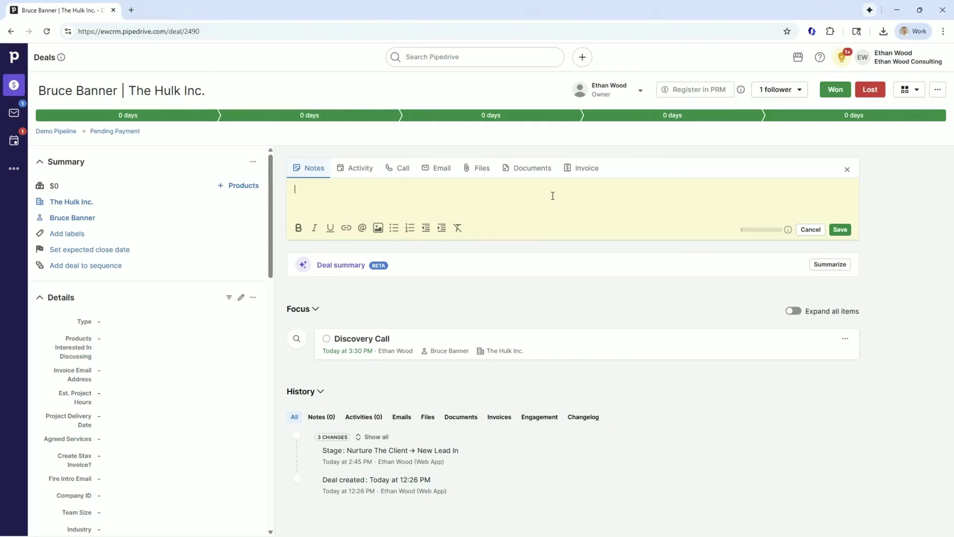
{"action": "left_click_drag", "start_coordinate": [73, 91], "coordinate": [204, 95]}
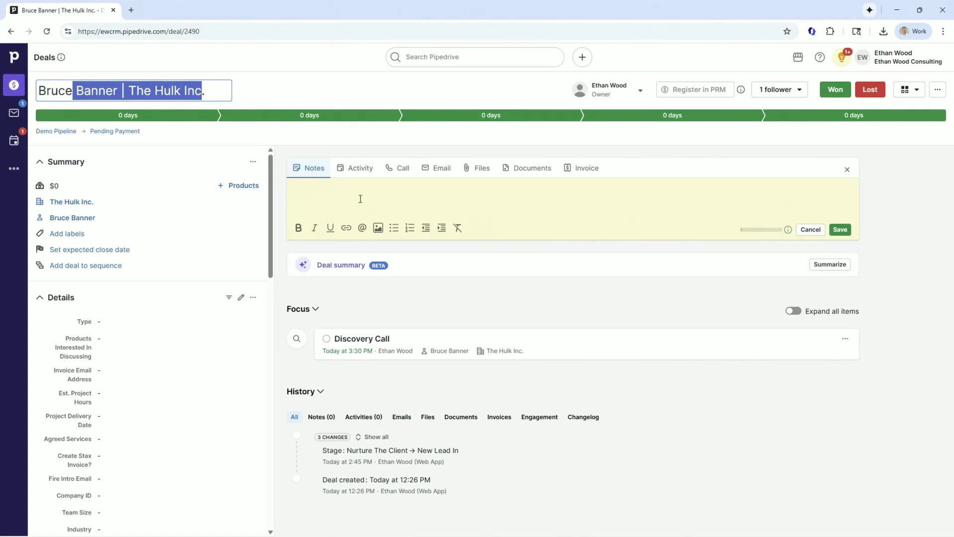
{"action": "left_click", "coordinate": [362, 169]}
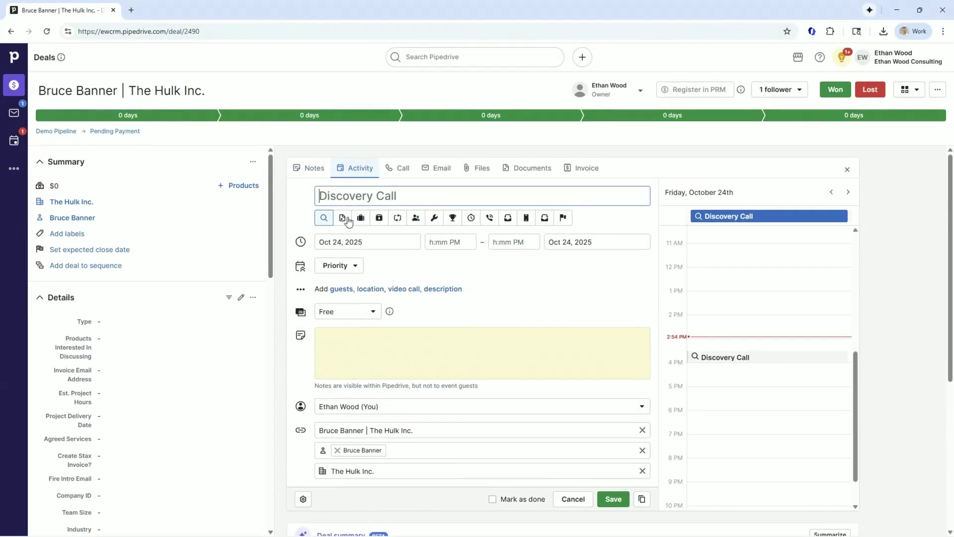
Expand the Discovery Call form to show its guest, location, video call and description fields
{"action": "left_click", "coordinate": [359, 196]}
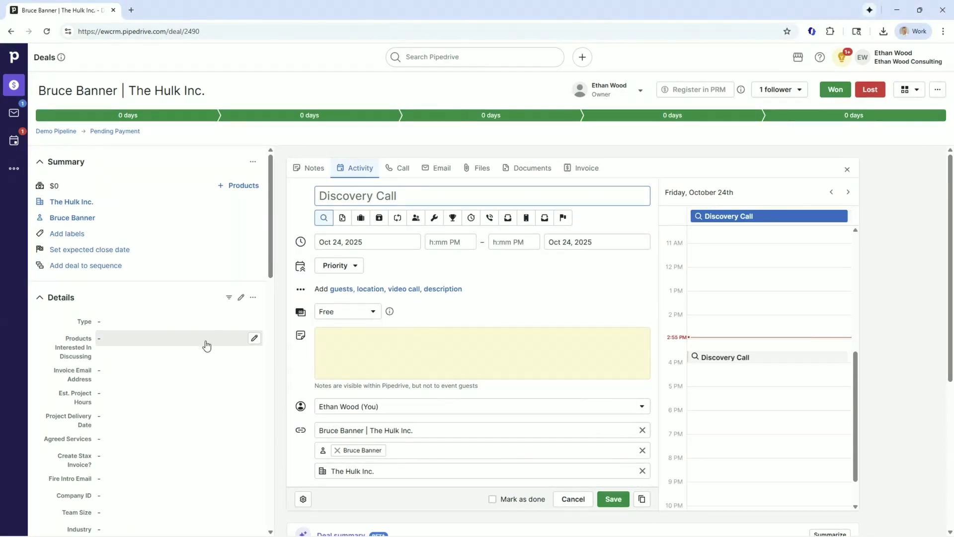
{"action": "scroll", "coordinate": [187, 350], "scroll_direction": "down", "scroll_amount": 15}
{"action": "scroll", "coordinate": [140, 451], "scroll_direction": "up", "scroll_amount": 15}
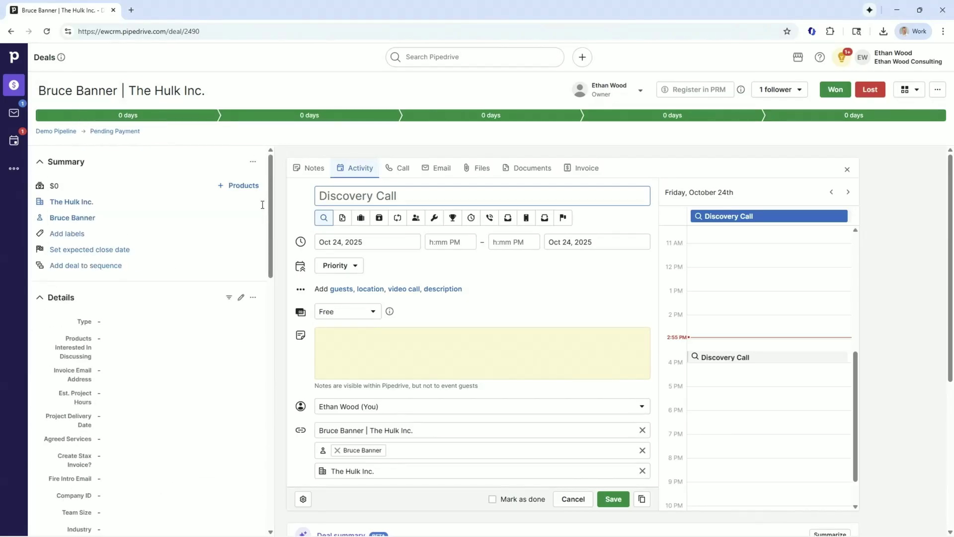
{"action": "left_click", "coordinate": [342, 289]}
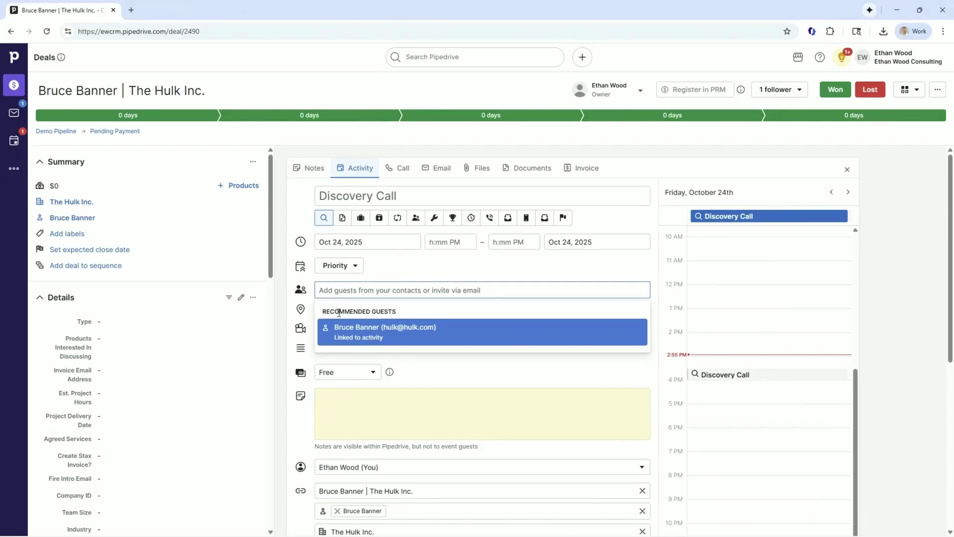
Set the Discovery Call location to the suggested 1234 Park address in Jacksonville, keeping Zoom as the video option
{"action": "left_click", "coordinate": [290, 280]}
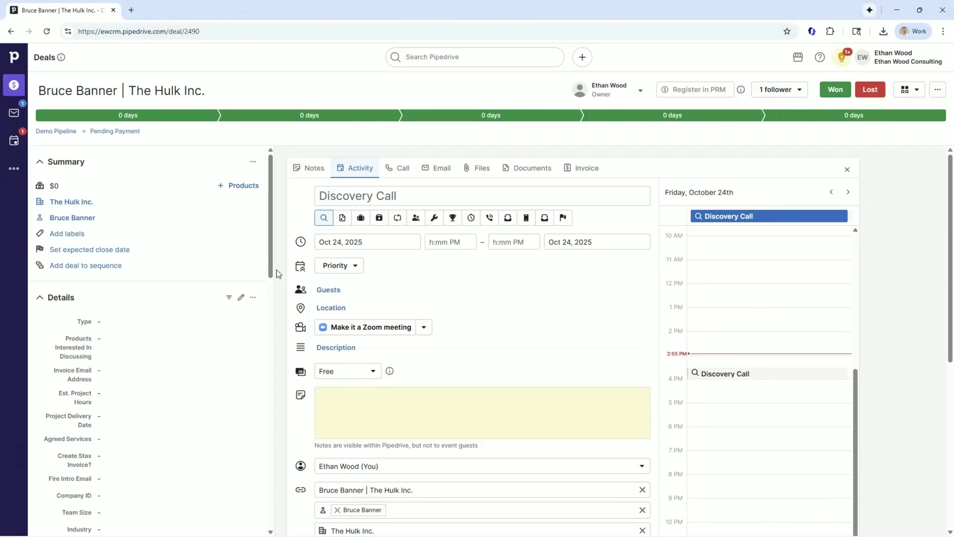
{"action": "left_click", "coordinate": [338, 310]}
{"action": "type", "text": "123"}
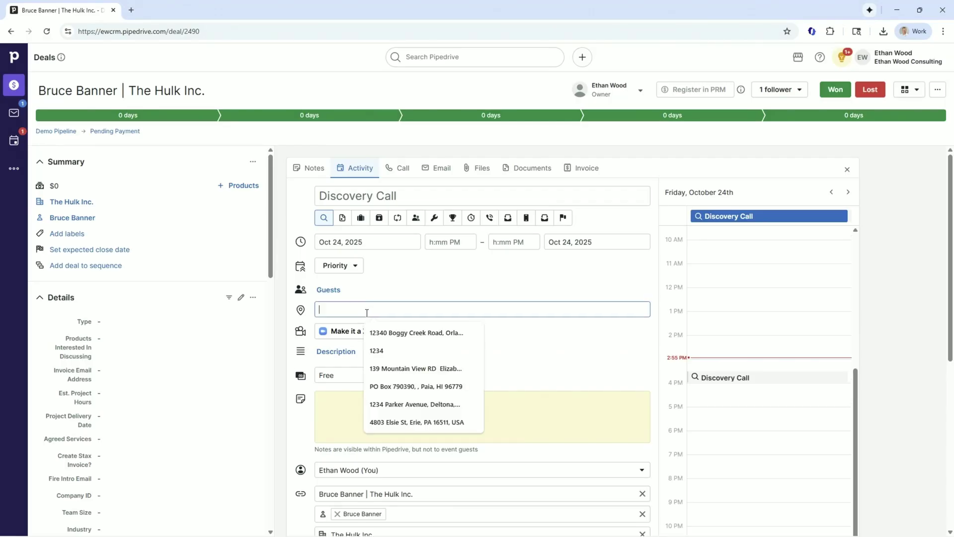
{"action": "type", "text": "4 park"}
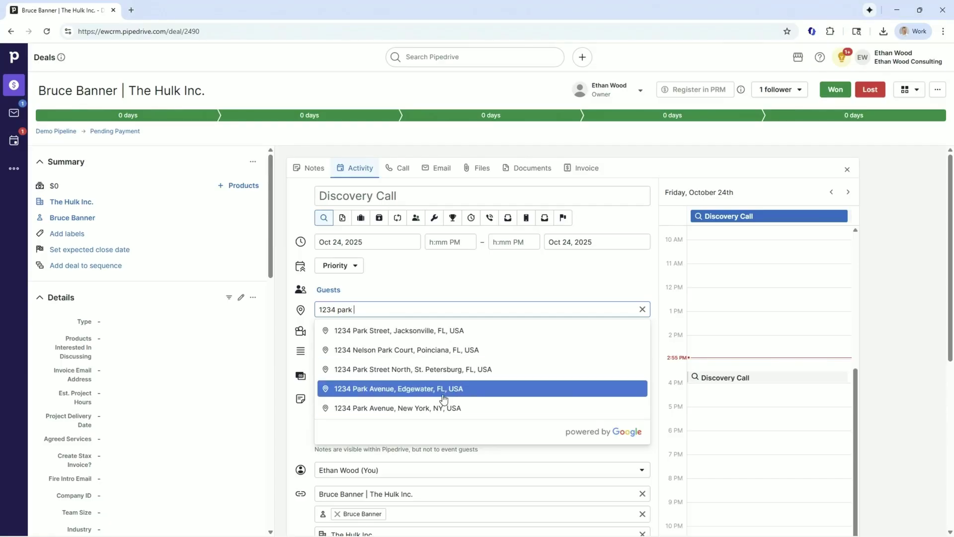
{"action": "left_click", "coordinate": [415, 331]}
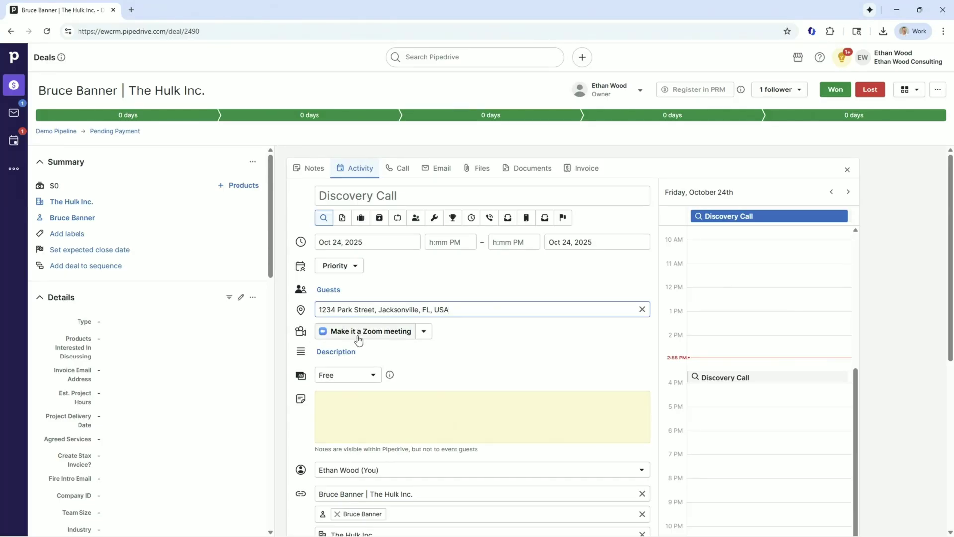
{"action": "left_click", "coordinate": [422, 333]}
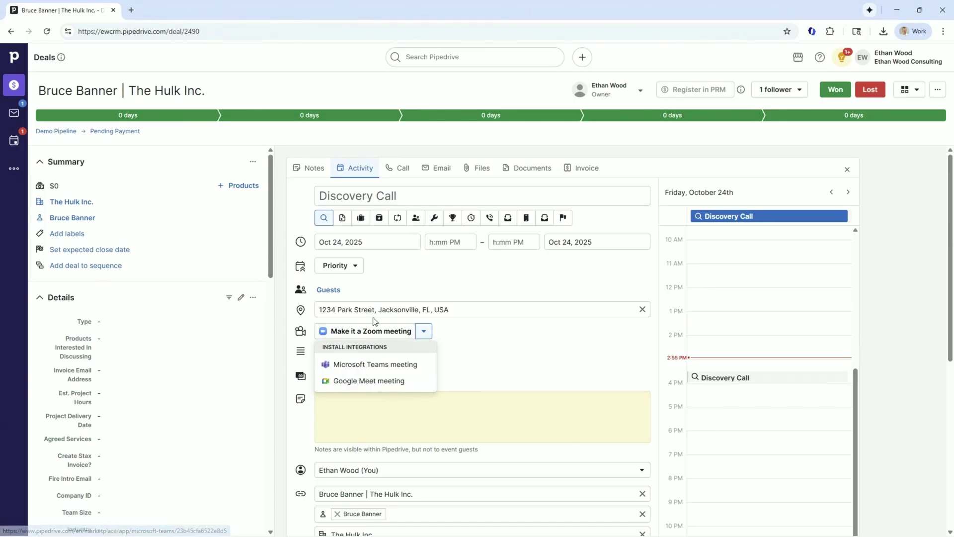
{"action": "left_click", "coordinate": [478, 327]}
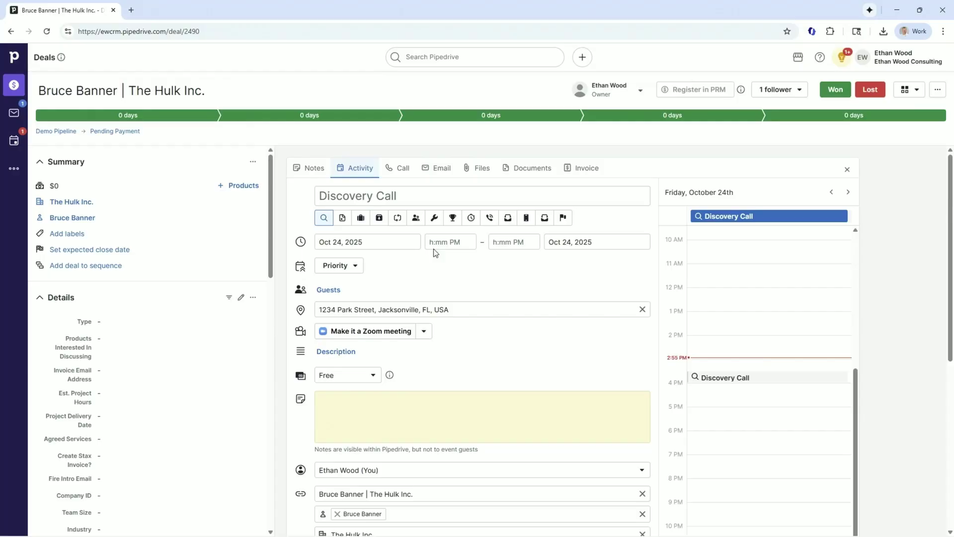
{"action": "scroll", "coordinate": [452, 298], "scroll_direction": "down", "scroll_amount": 2}
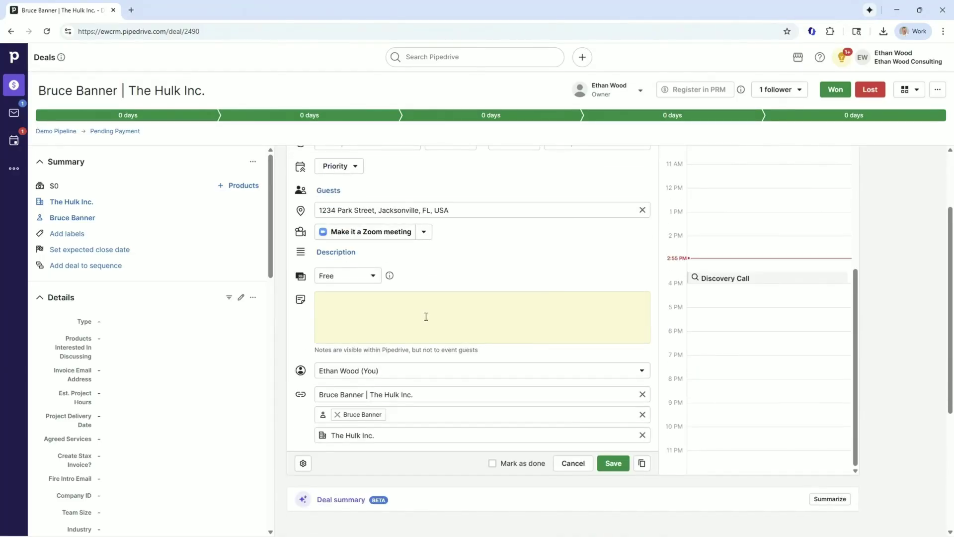
{"action": "left_click", "coordinate": [336, 252]}
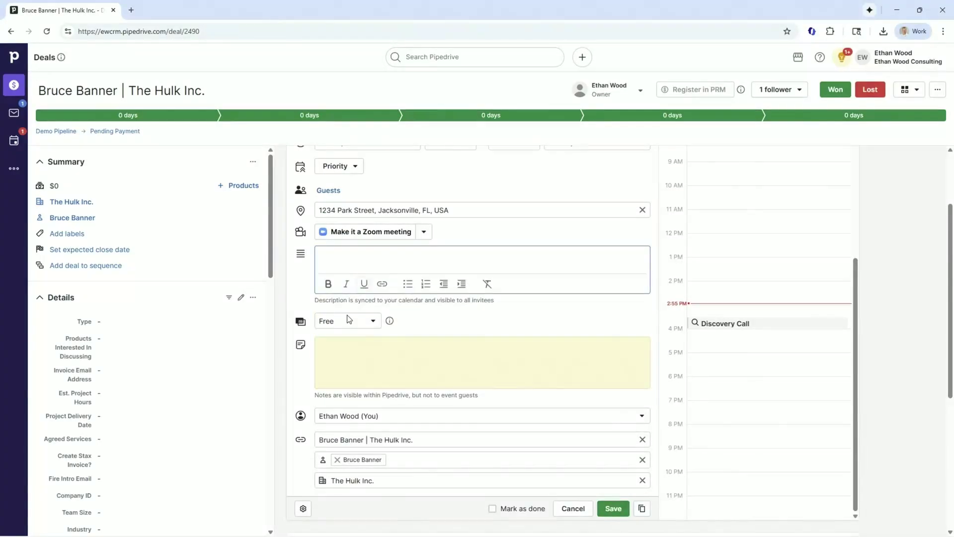
{"action": "left_click", "coordinate": [316, 299]}
{"action": "left_click", "coordinate": [339, 250]}
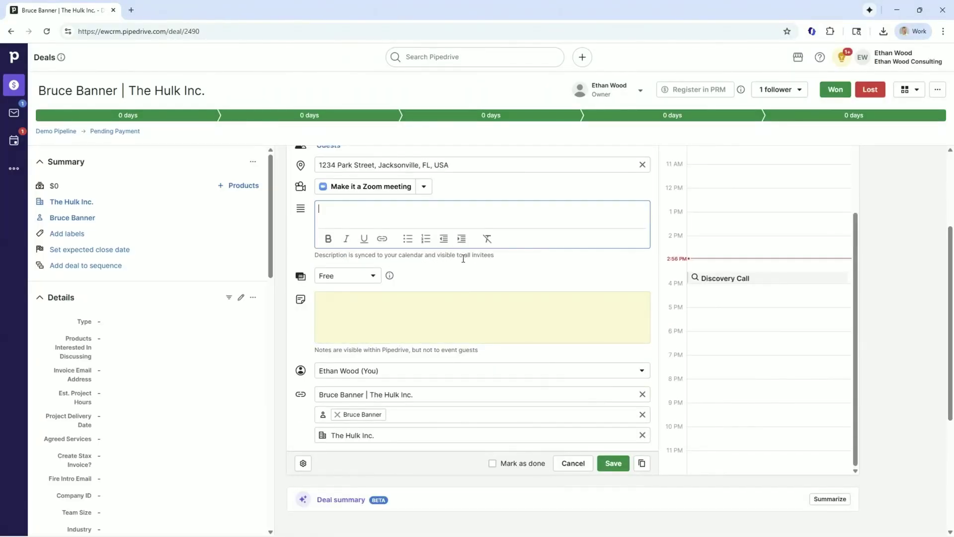
{"action": "left_click", "coordinate": [357, 314]}
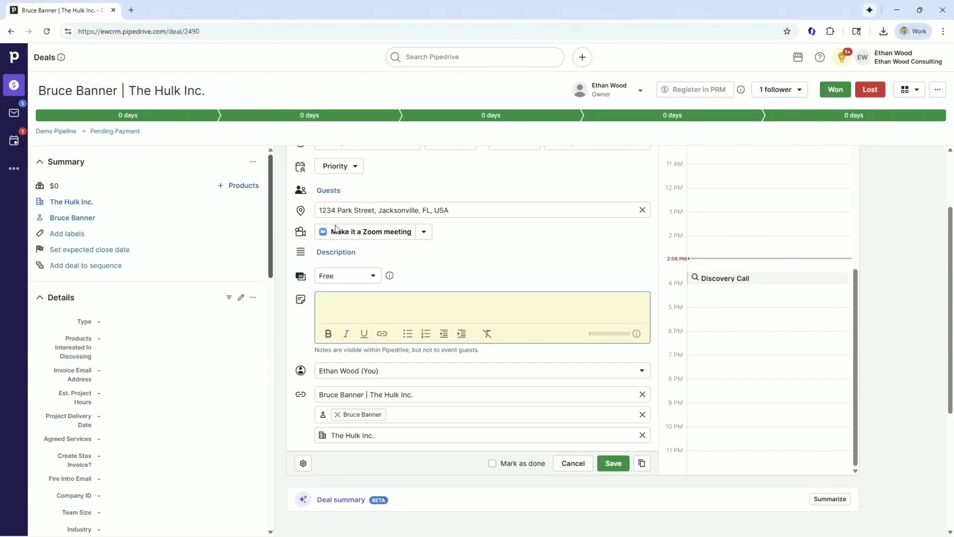
{"action": "scroll", "coordinate": [404, 323], "scroll_direction": "up", "scroll_amount": 2}
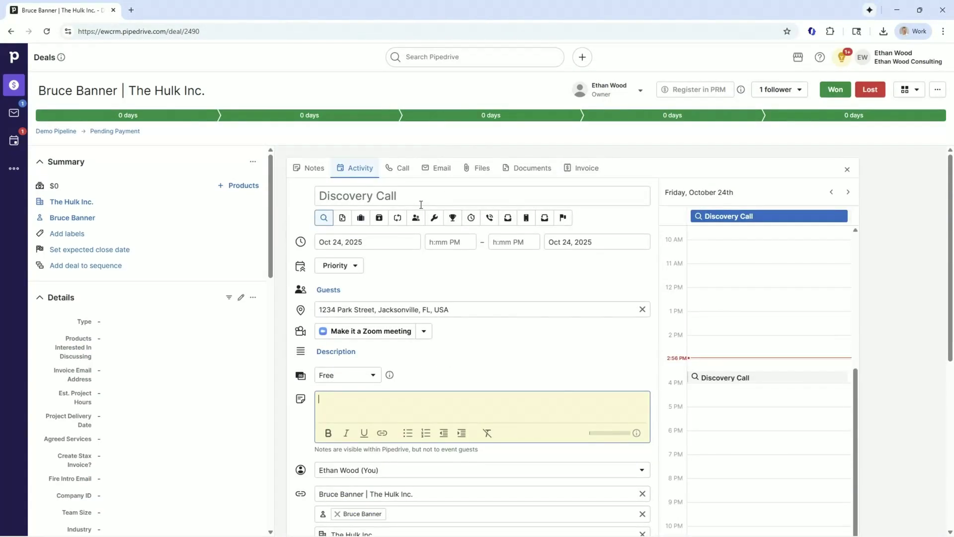
{"action": "scroll", "coordinate": [418, 334], "scroll_direction": "down", "scroll_amount": 2}
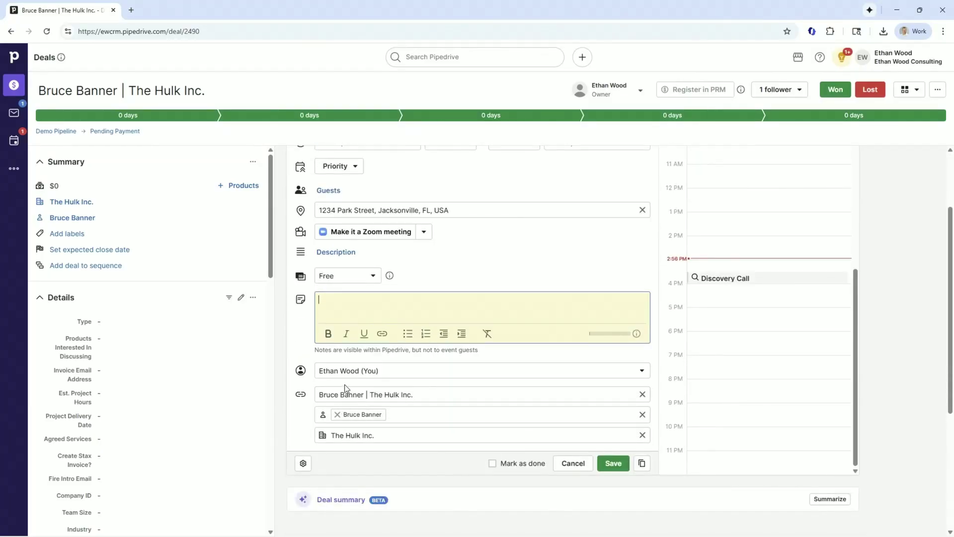
{"action": "scroll", "coordinate": [342, 385], "scroll_direction": "up", "scroll_amount": 2}
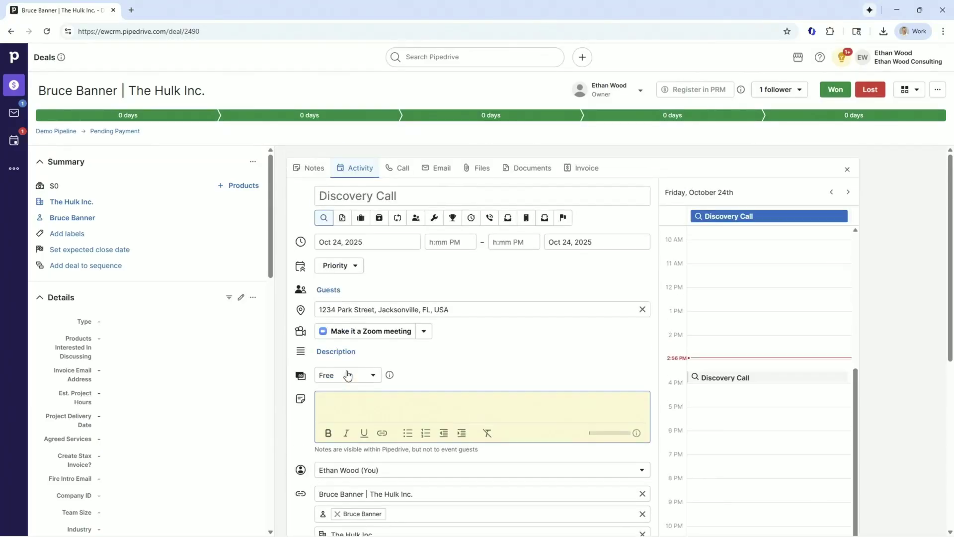
Check the Call tab's calling options, then start an email draft to the deal's contact
{"action": "left_click", "coordinate": [405, 170]}
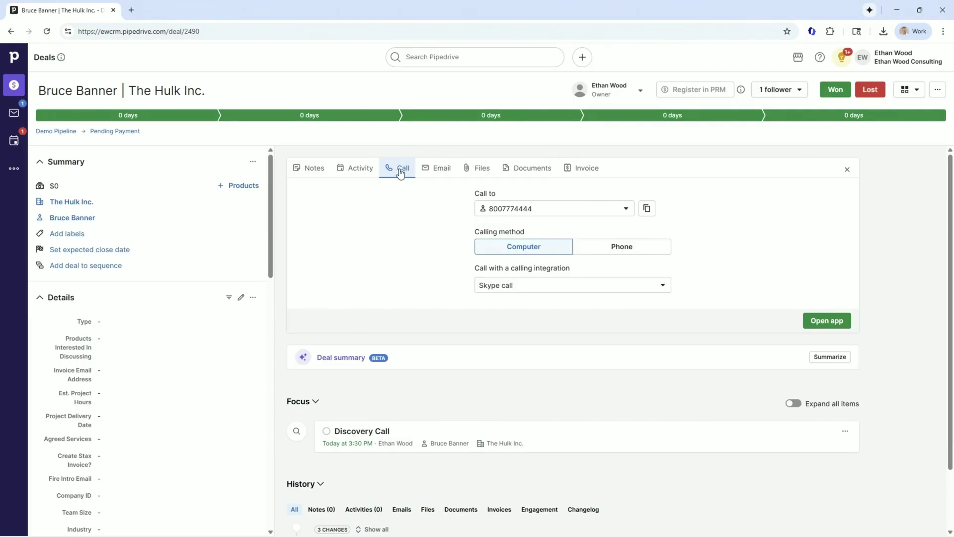
{"action": "left_click", "coordinate": [439, 171]}
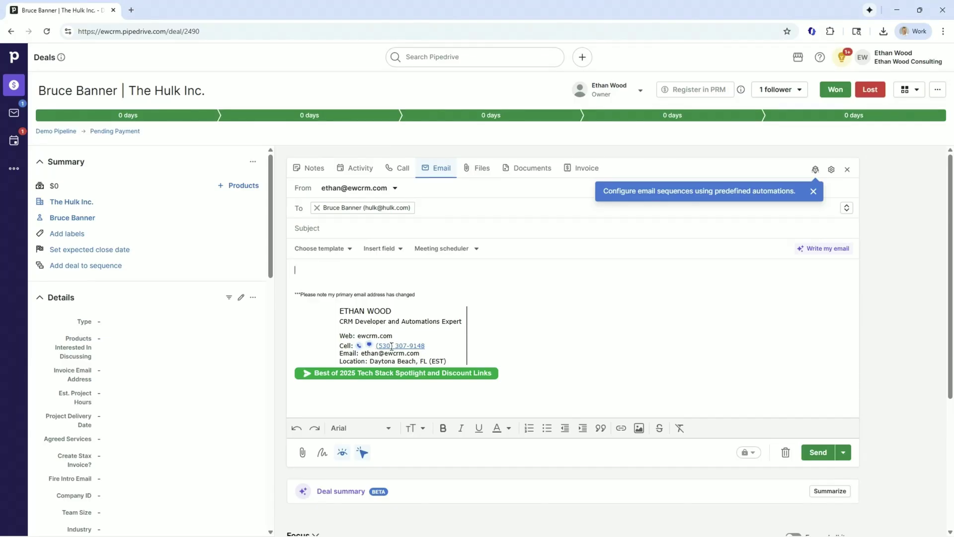
Browse the email templates without choosing one, then show the deal's Files upload area
{"action": "left_click", "coordinate": [341, 251]}
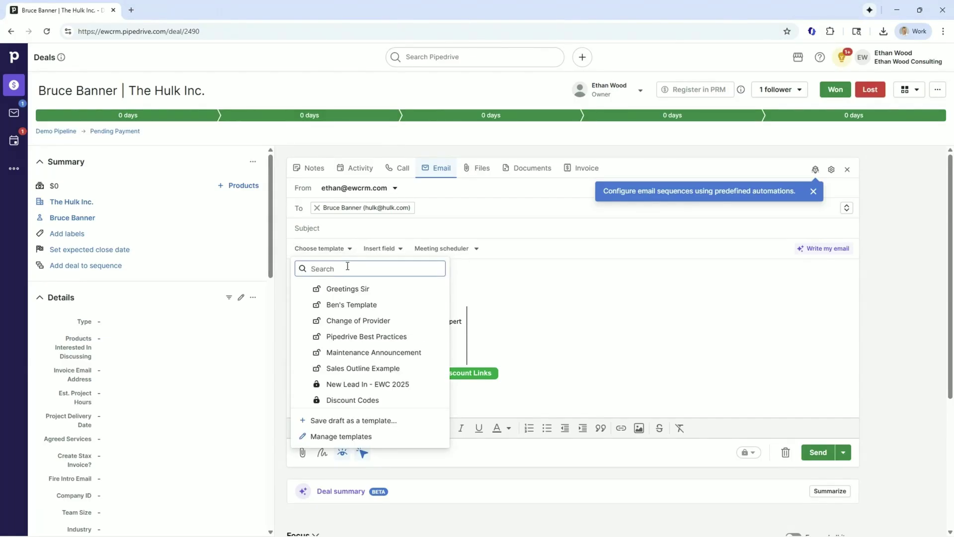
{"action": "left_click", "coordinate": [336, 250]}
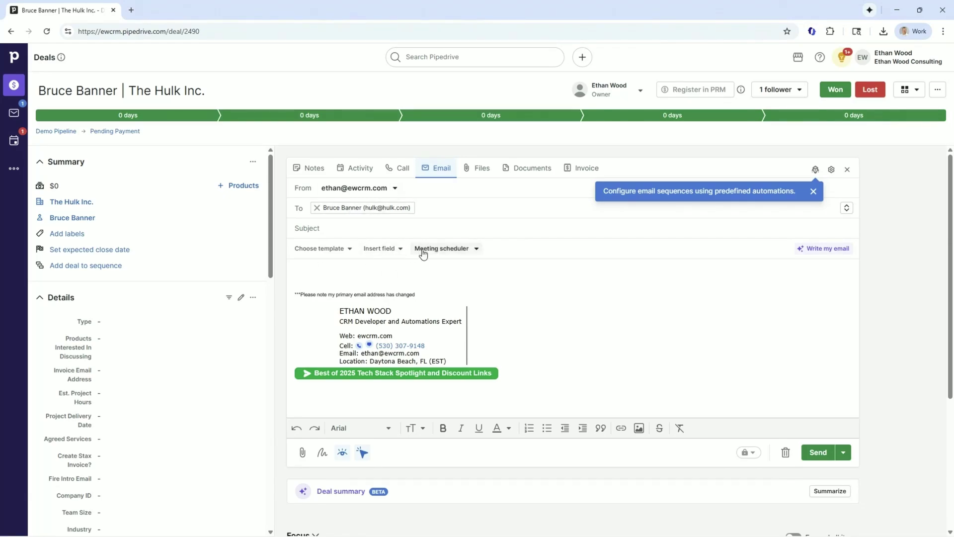
{"action": "left_click", "coordinate": [480, 168]}
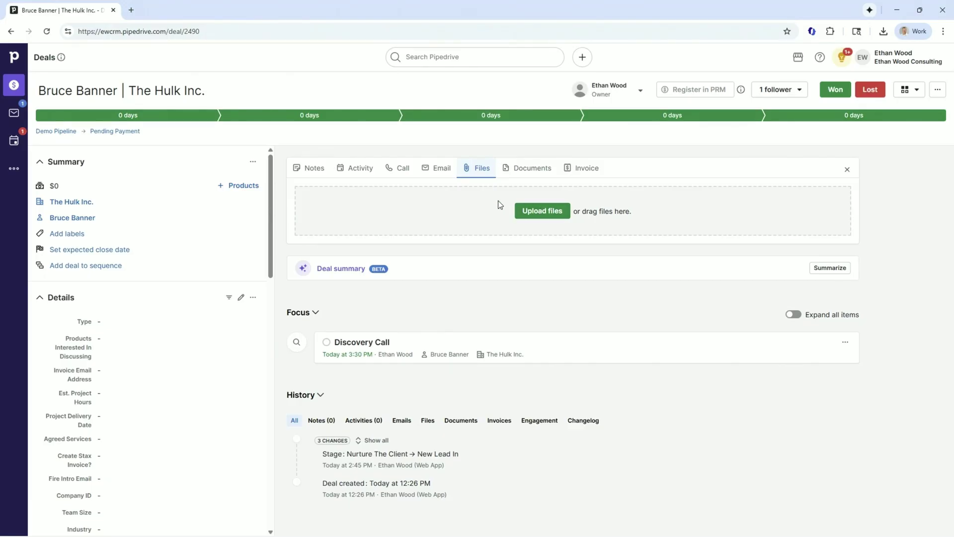
Show the empty Documents section, dismiss the Google sign-in popup, and check the sidebar's More menu
{"action": "left_click", "coordinate": [532, 170]}
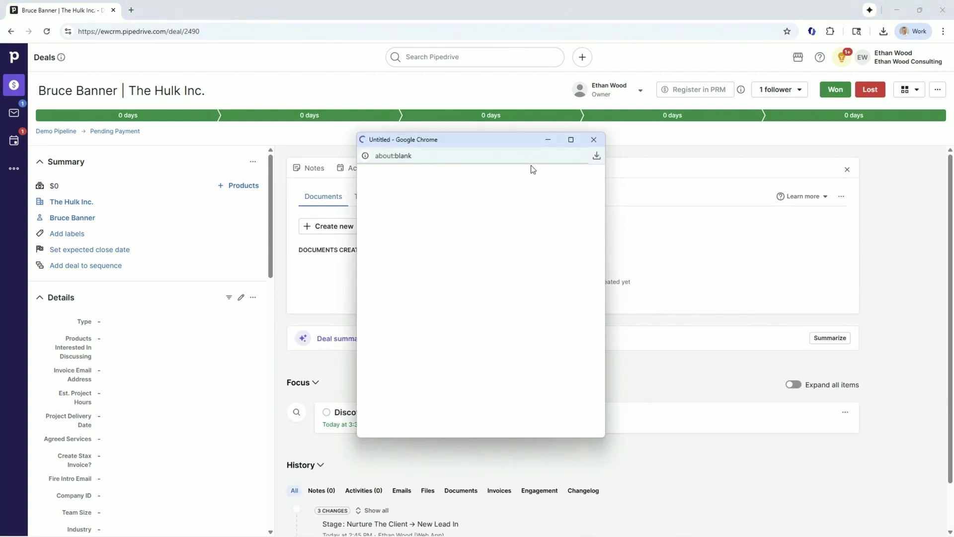
{"action": "left_click", "coordinate": [593, 139]}
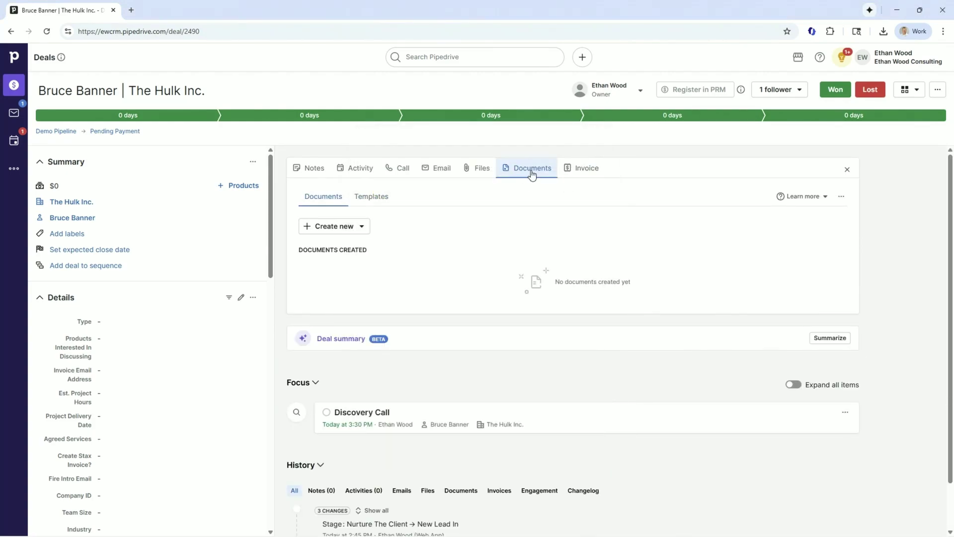
{"action": "left_click", "coordinate": [14, 169]}
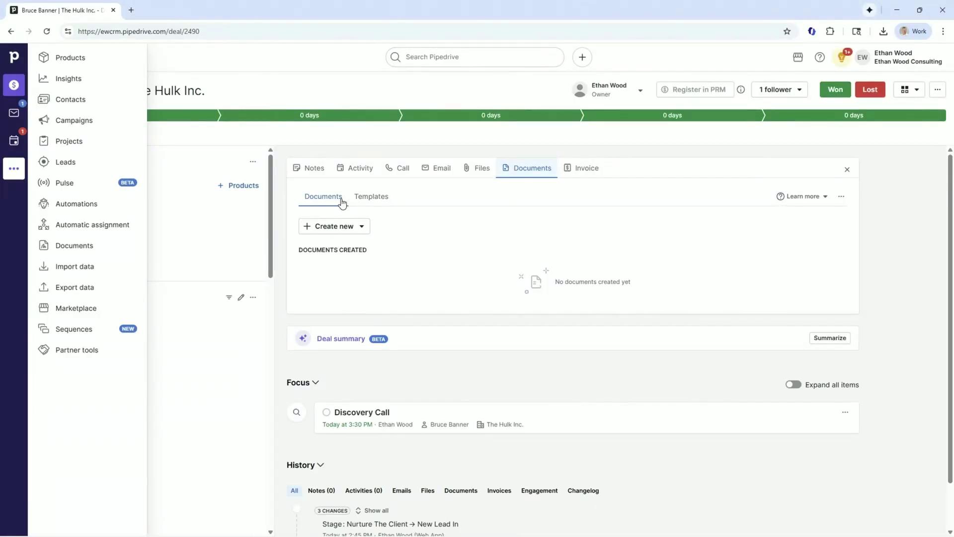
{"action": "left_click", "coordinate": [436, 190]}
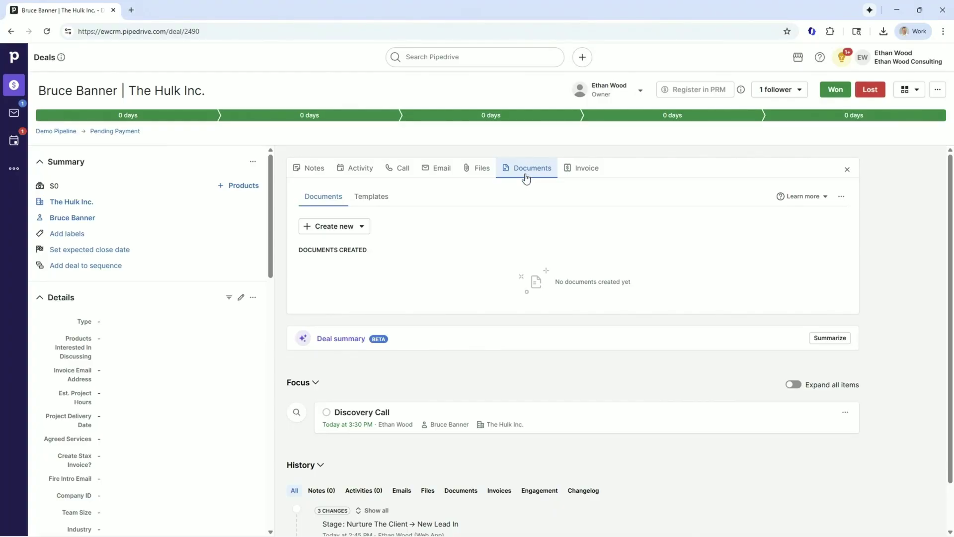
{"action": "mouse_move", "coordinate": [576, 168]}
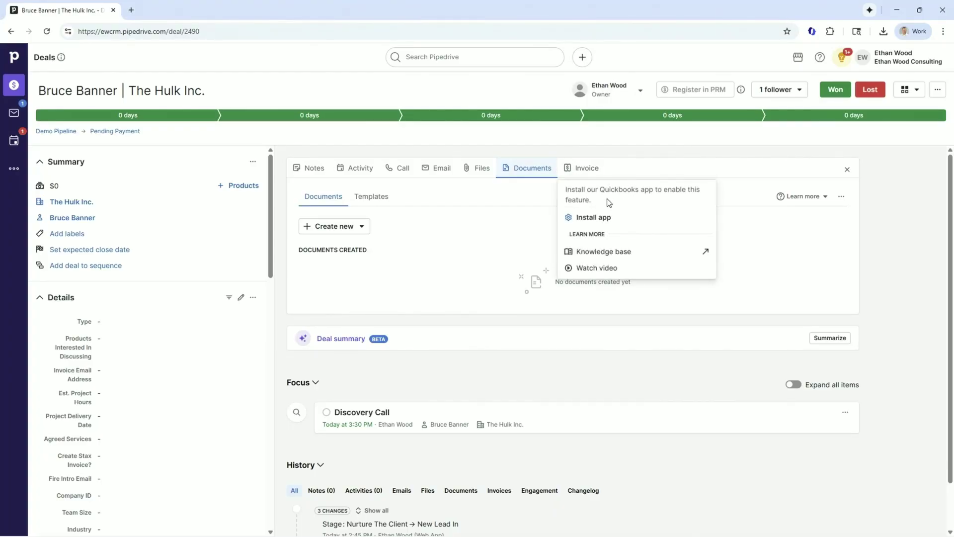
{"action": "left_click_drag", "start_coordinate": [601, 201], "coordinate": [565, 188]}
{"action": "mouse_move", "coordinate": [586, 172]}
{"action": "left_click", "coordinate": [451, 201]}
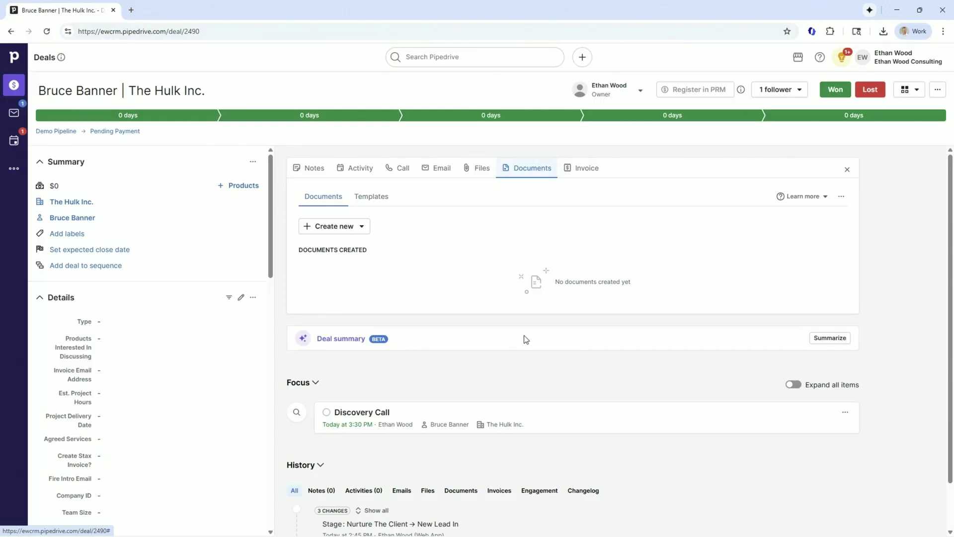
Accept the AI beta terms of service for the deal summary
{"action": "left_click", "coordinate": [831, 340]}
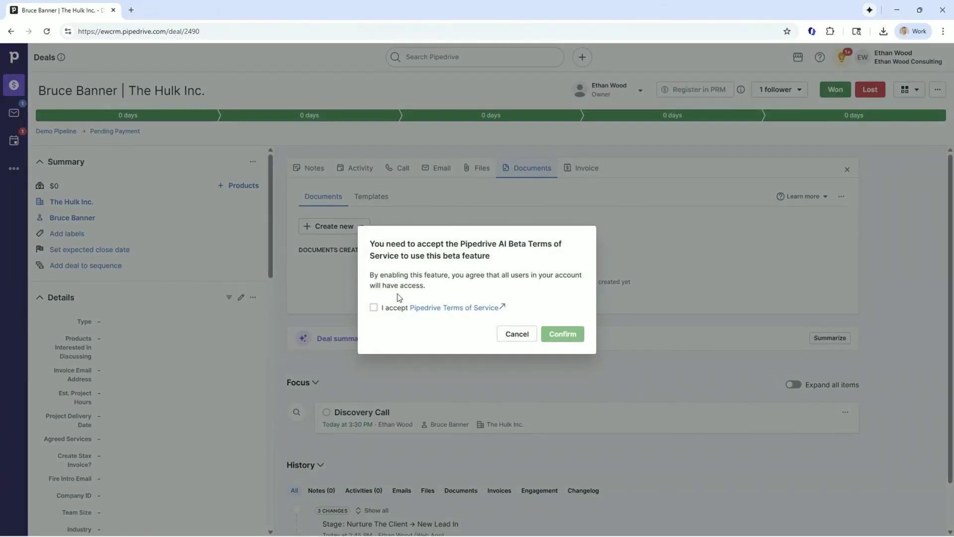
{"action": "left_click", "coordinate": [374, 307]}
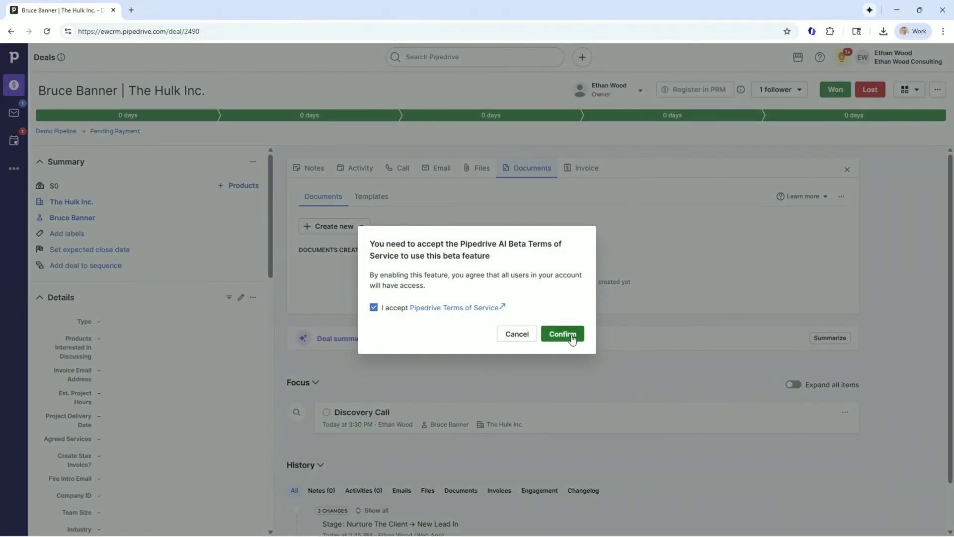
{"action": "left_click", "coordinate": [563, 334]}
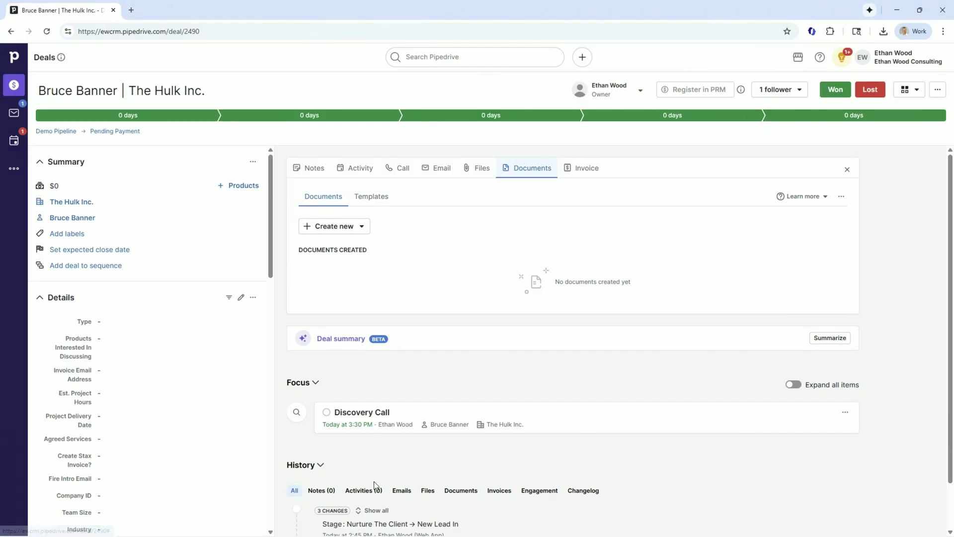
Generate the AI deal summary and highlight its not-enough-data warning
{"action": "scroll", "coordinate": [369, 497], "scroll_direction": "down", "scroll_amount": 1}
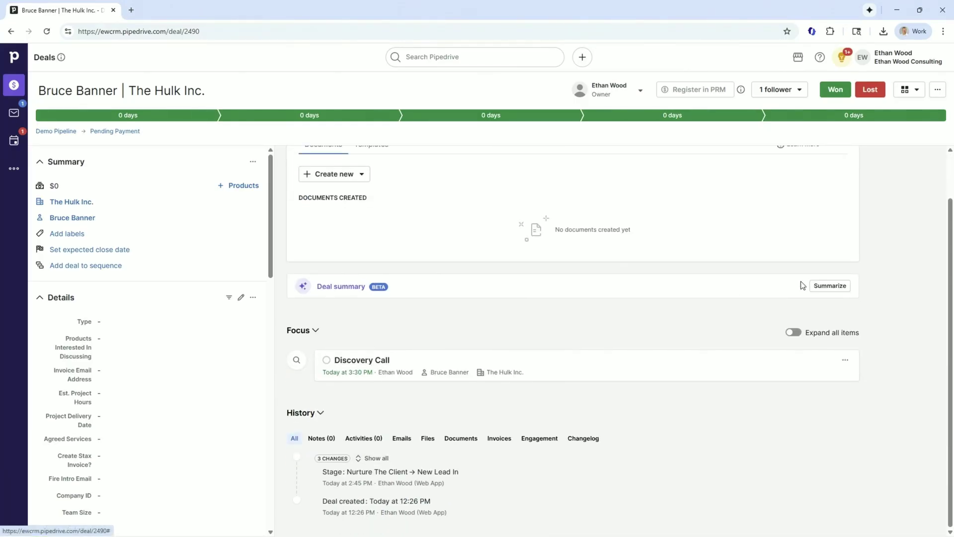
{"action": "left_click", "coordinate": [820, 284]}
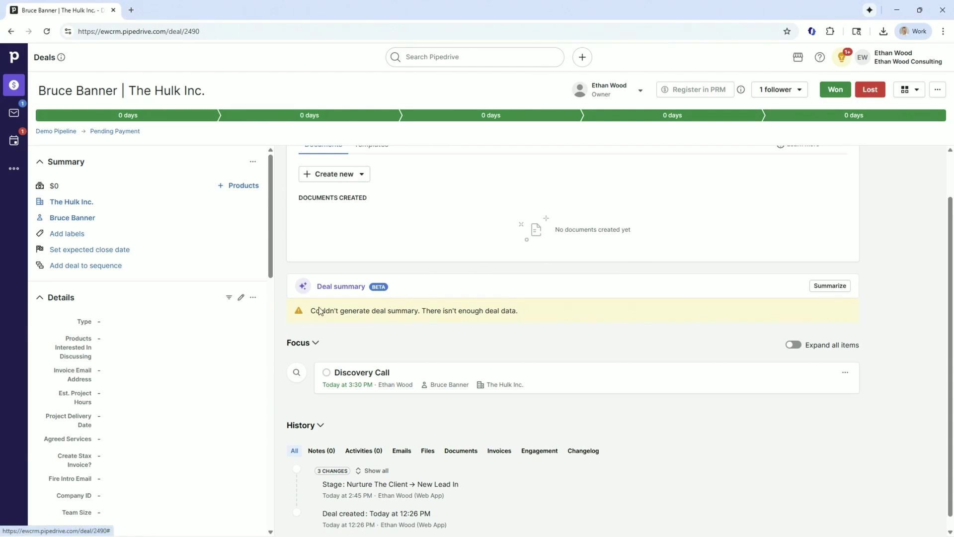
{"action": "left_click_drag", "start_coordinate": [311, 311], "coordinate": [526, 321]}
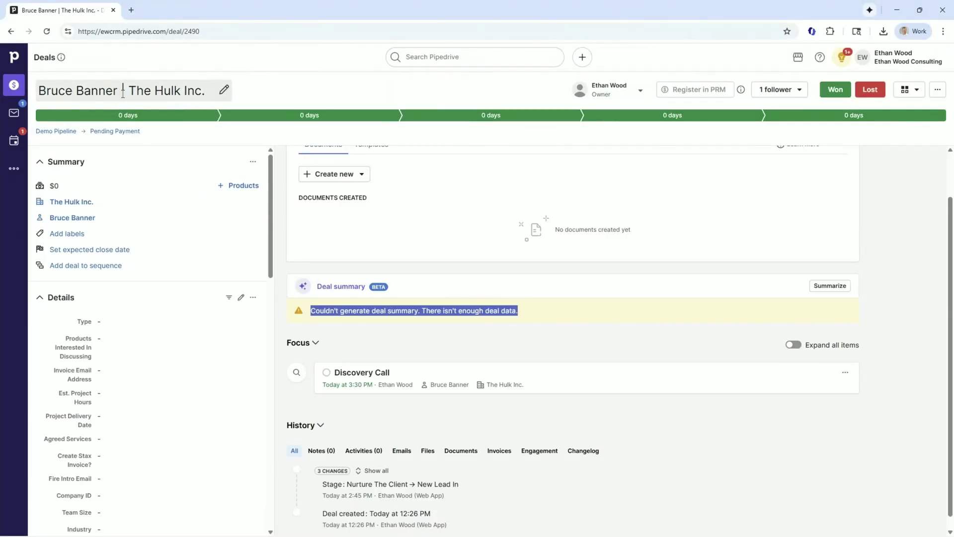
{"action": "left_click", "coordinate": [472, 348]}
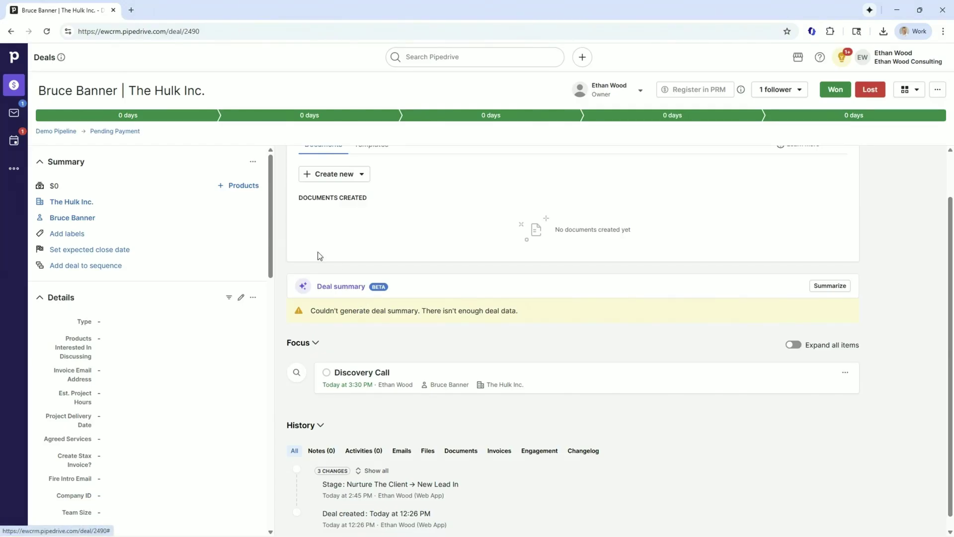
{"action": "scroll", "coordinate": [298, 263], "scroll_direction": "up", "scroll_amount": 1}
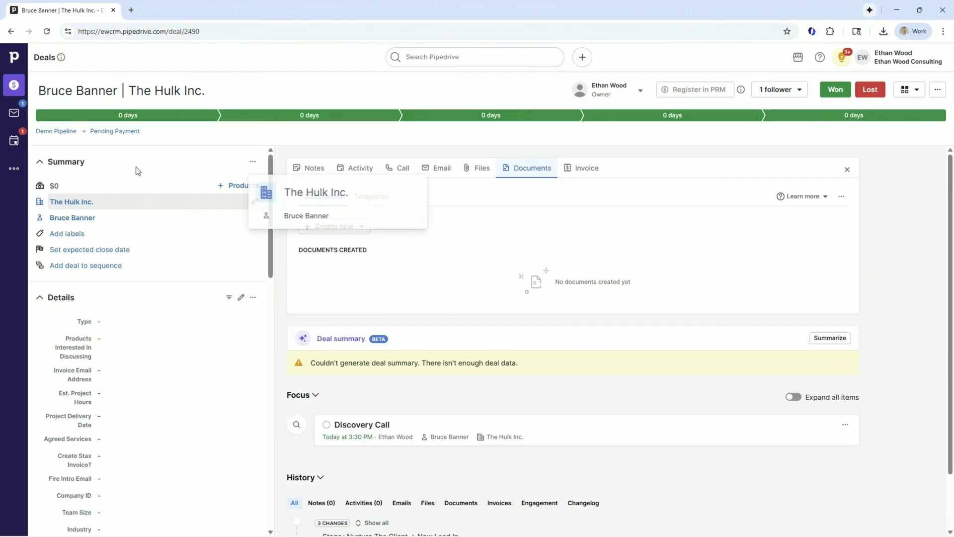
Go back to the Demo Pipeline deals board using the Deals sidebar icon
{"action": "left_click", "coordinate": [17, 91]}
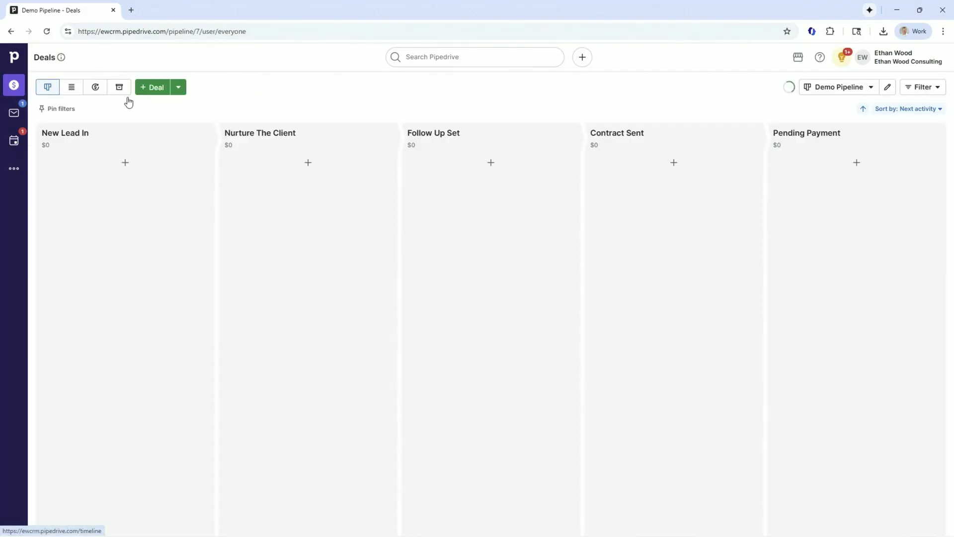